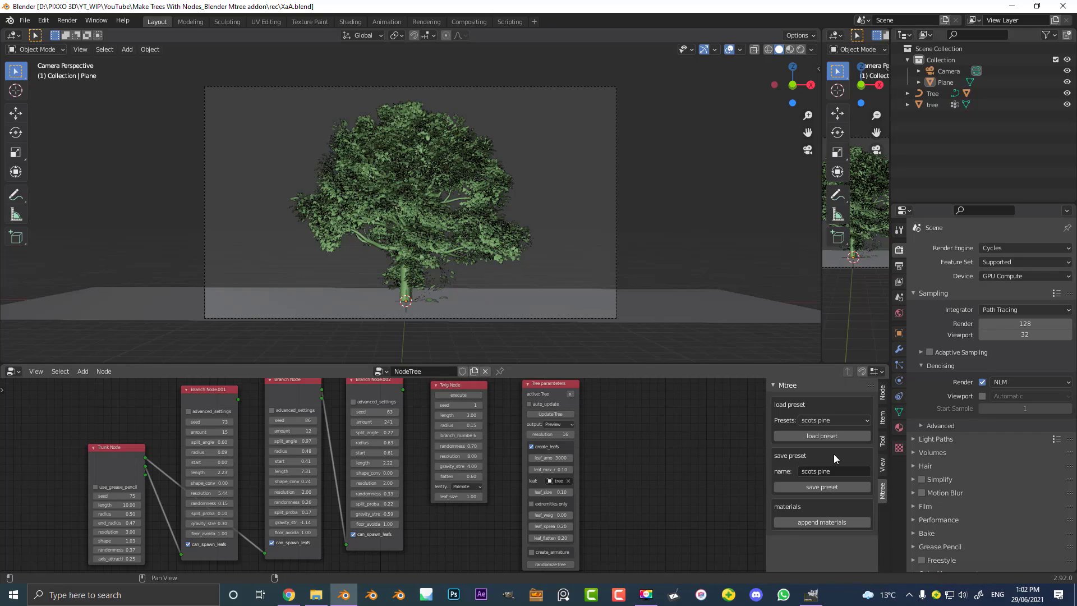
- Set the Trunk Node's length to 12
scroll(603, 438, "up", 1)
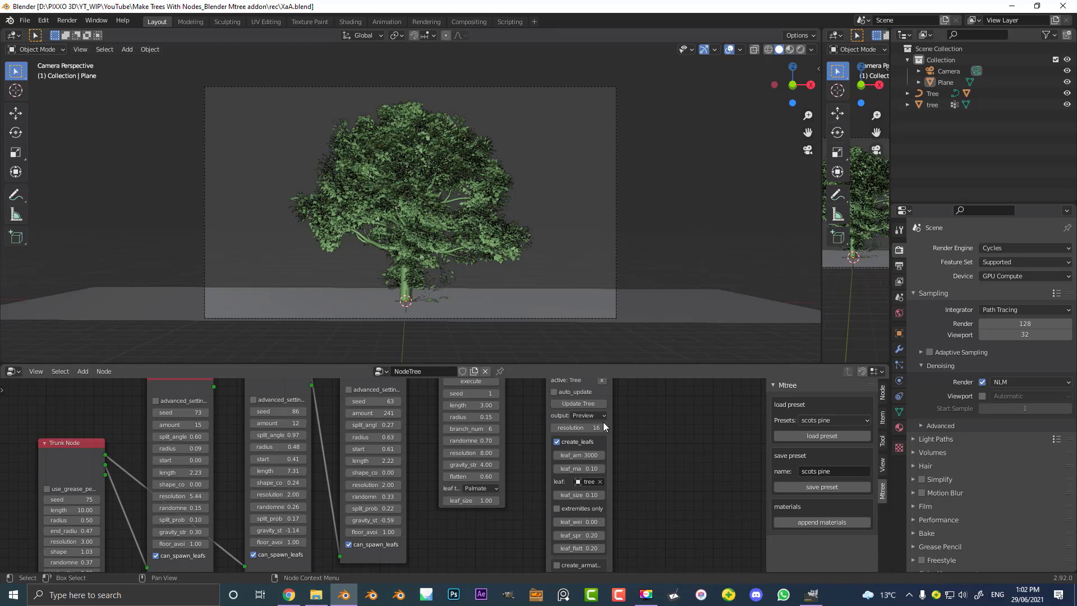
middle_click_drag(524, 185, 507, 184)
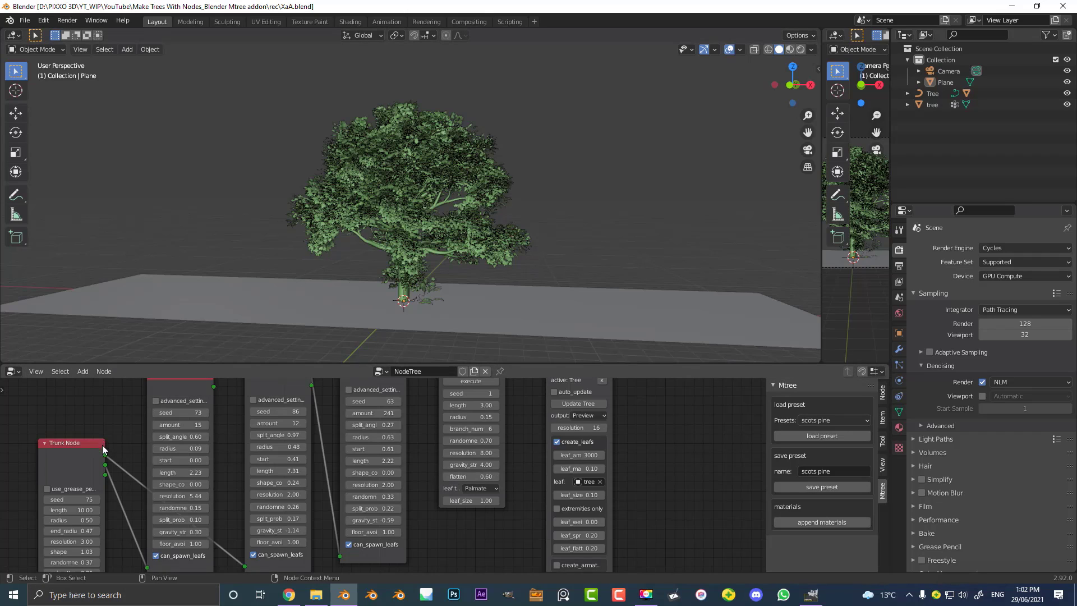
middle_click_drag(72, 499, 201, 448)
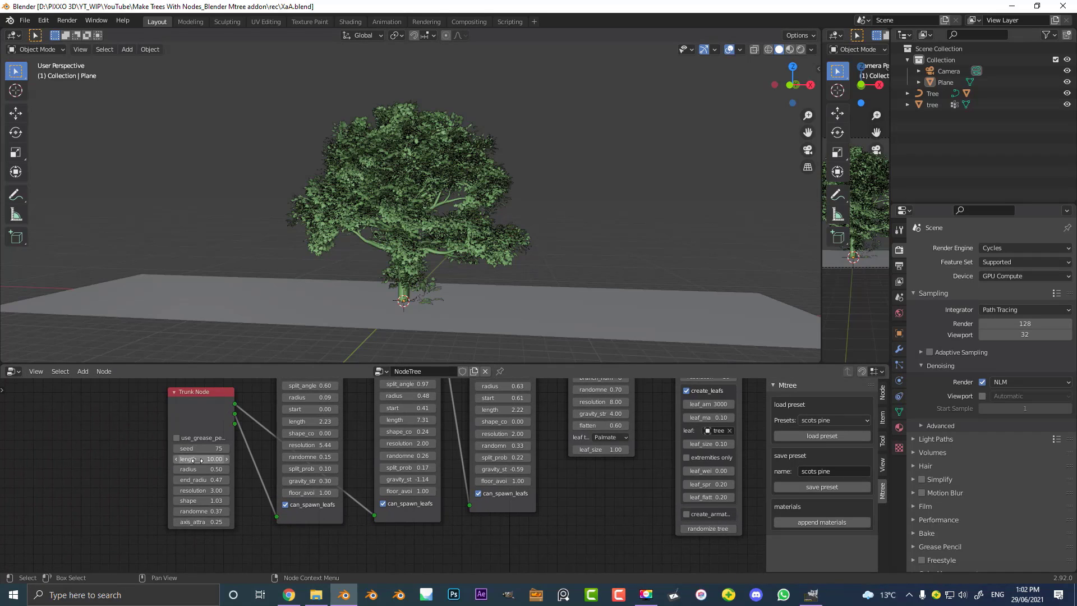
left_click(198, 459)
type("12")
key("Return")
- Update the tree in Tree parameters and view it through the scene camera
middle_click_drag(564, 434, 415, 513)
left_click(586, 416)
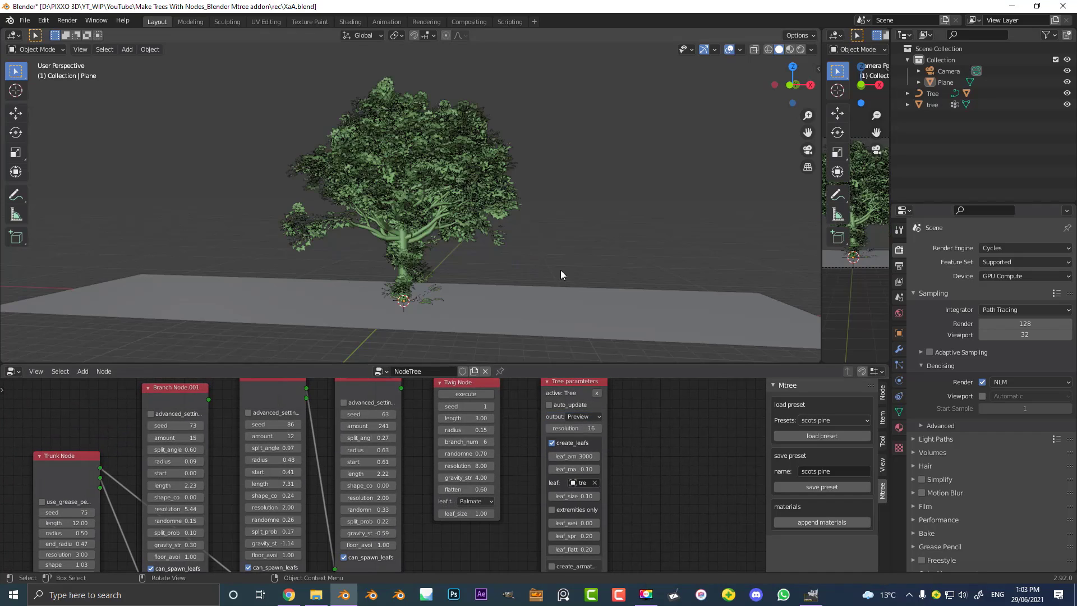
key("KP_0")
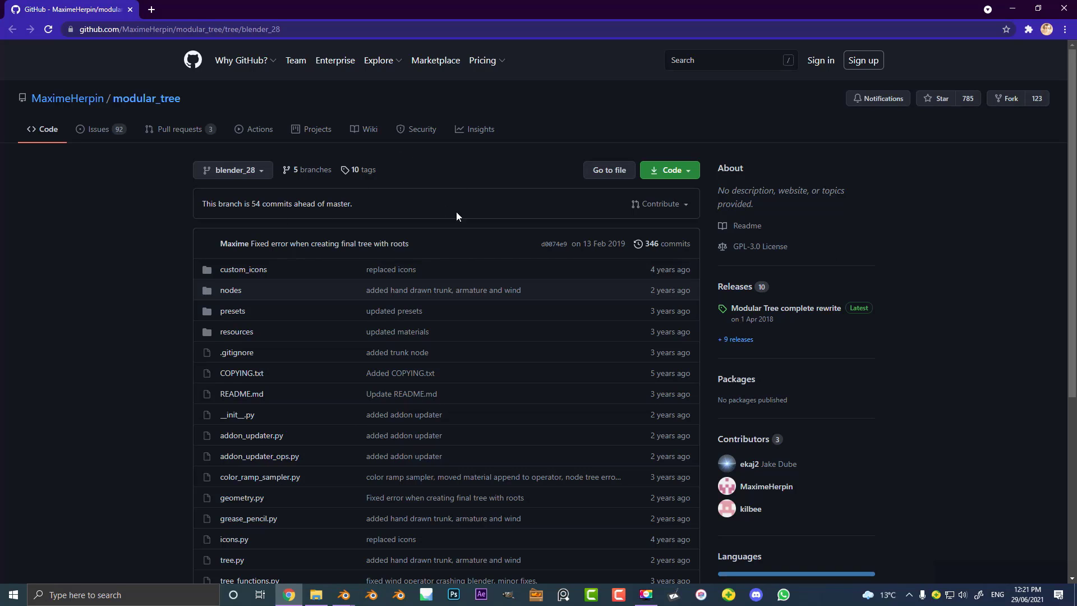
- Download the repository via Code > Download ZIP and show it in the Addons folder
left_click(679, 171)
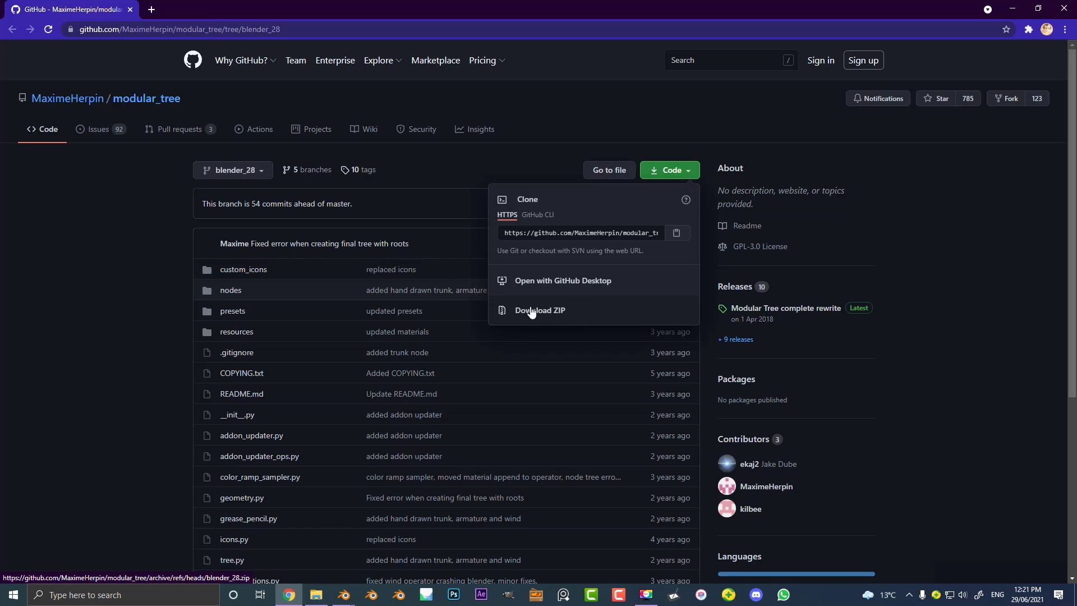
left_click(632, 319)
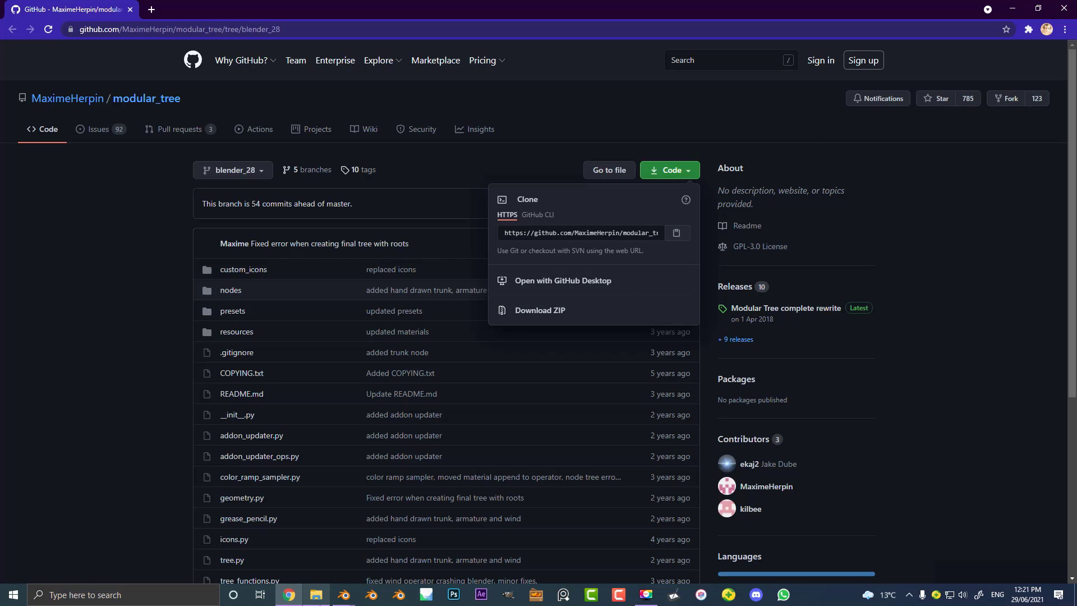
left_click(316, 594)
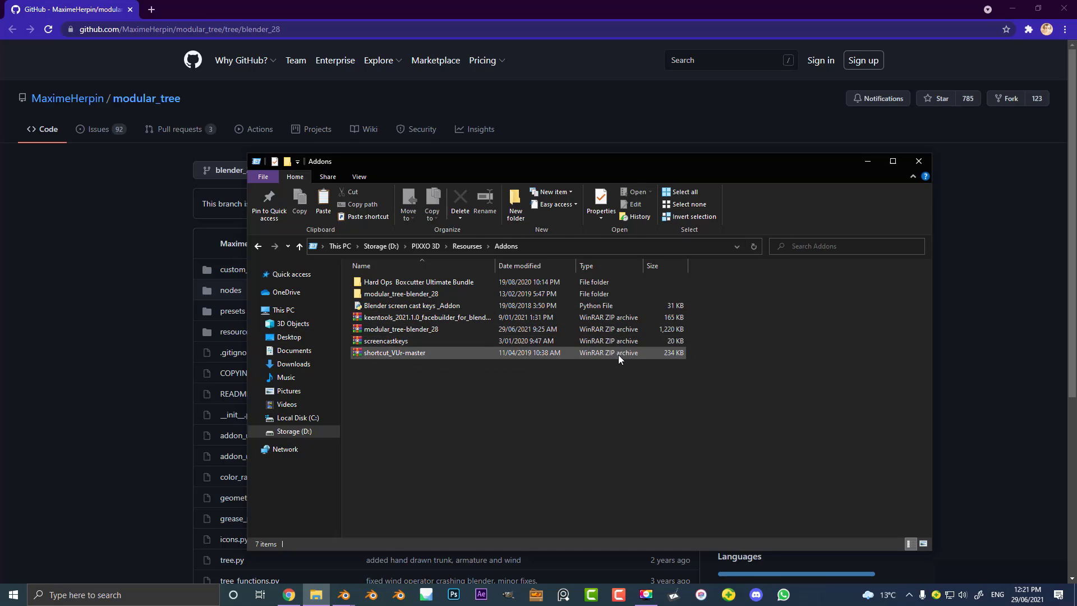
- Return to Blender and delete the default camera, cube and light
left_click(867, 163)
mouse_move(344, 594)
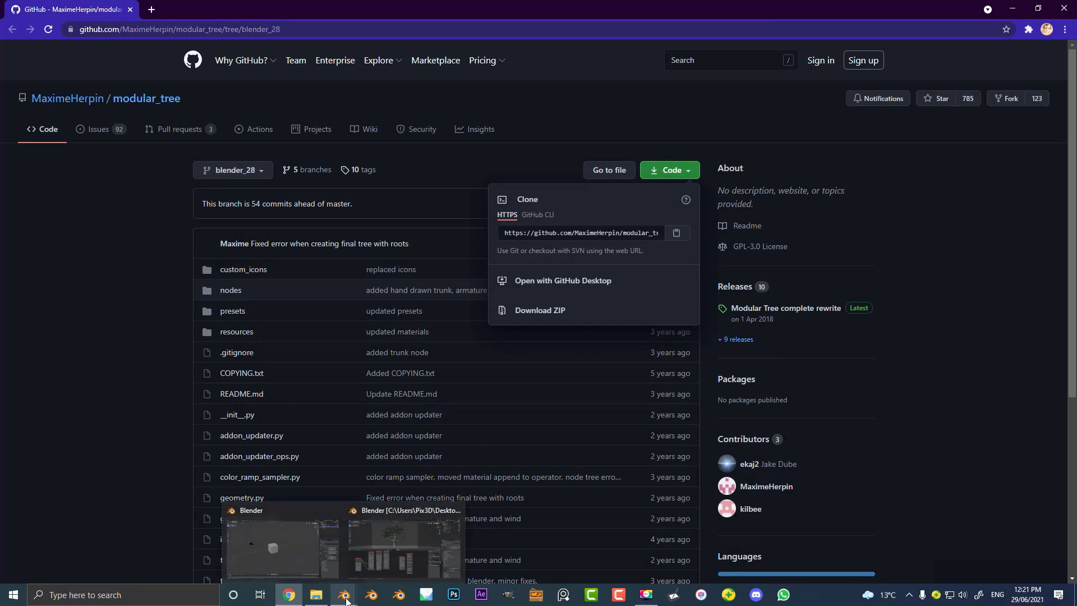
left_click(273, 535)
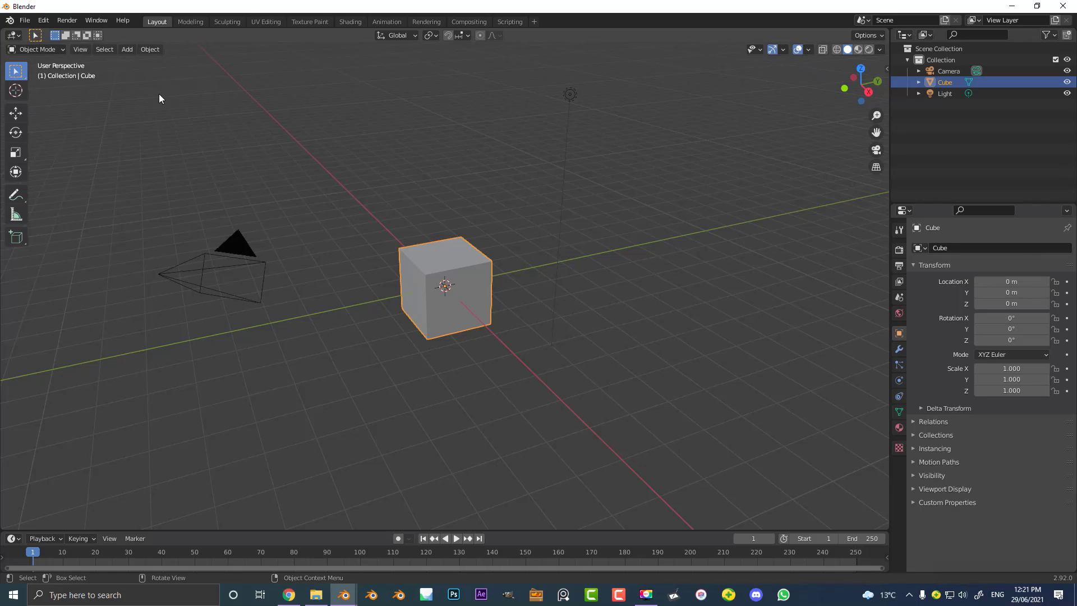
left_click_drag(681, 428, 364, 53)
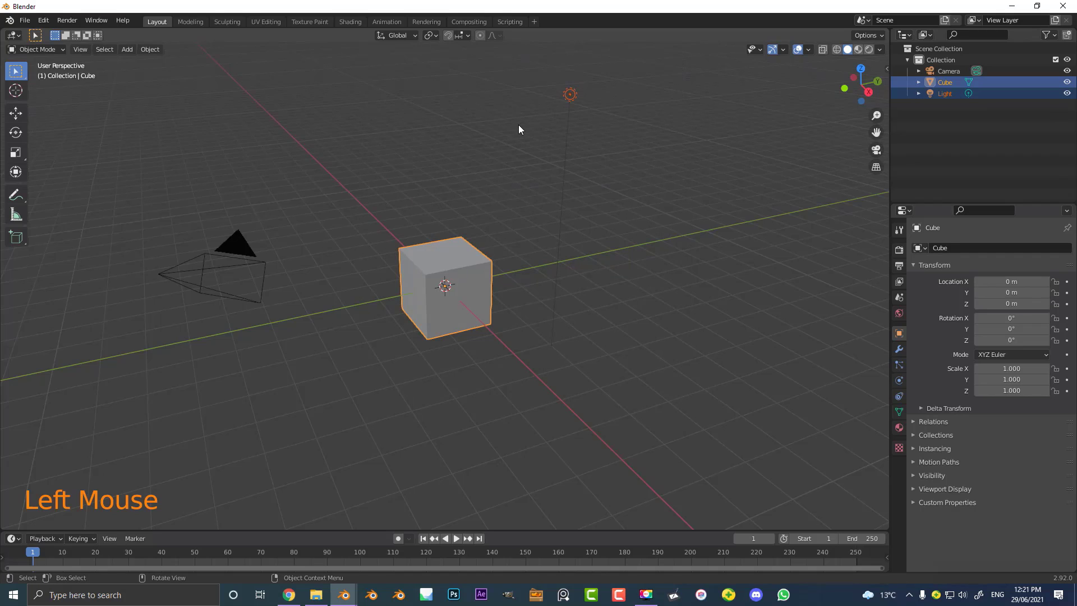
left_click_drag(593, 376, 2, 50)
key("x")
left_click(409, 234)
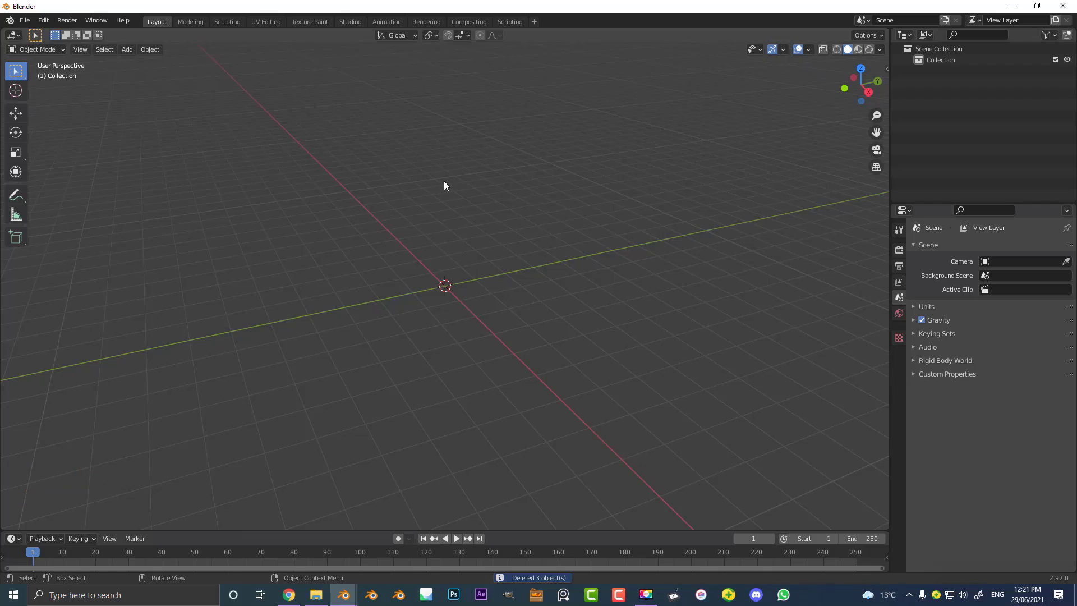
- Open Edit > Preferences on the Add-ons list
left_click(43, 20)
left_click(41, 23)
left_click(43, 21)
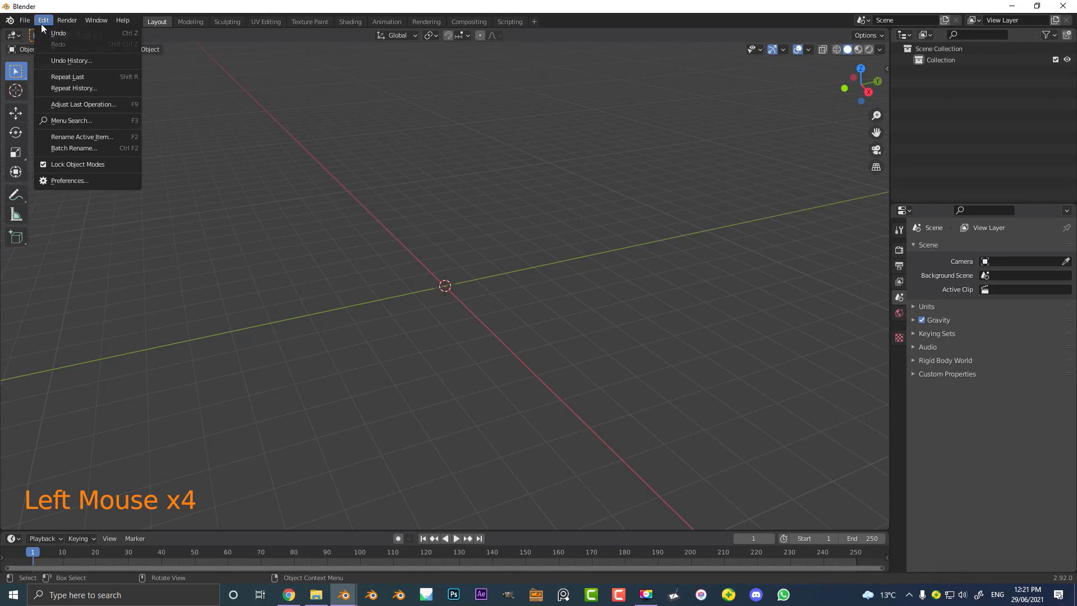
left_click(76, 181)
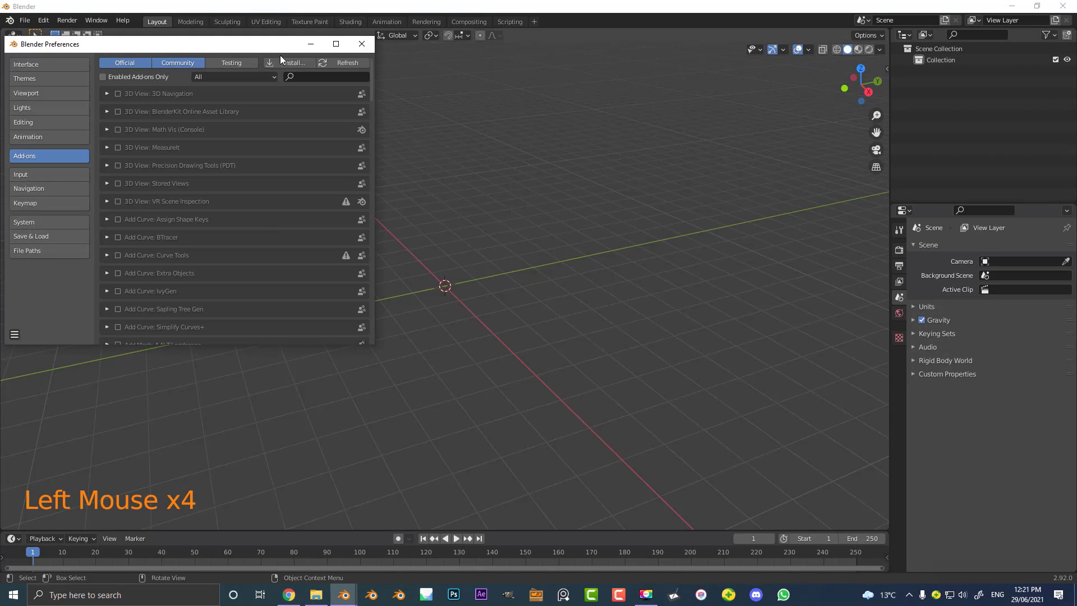
left_click_drag(263, 50, 359, 85)
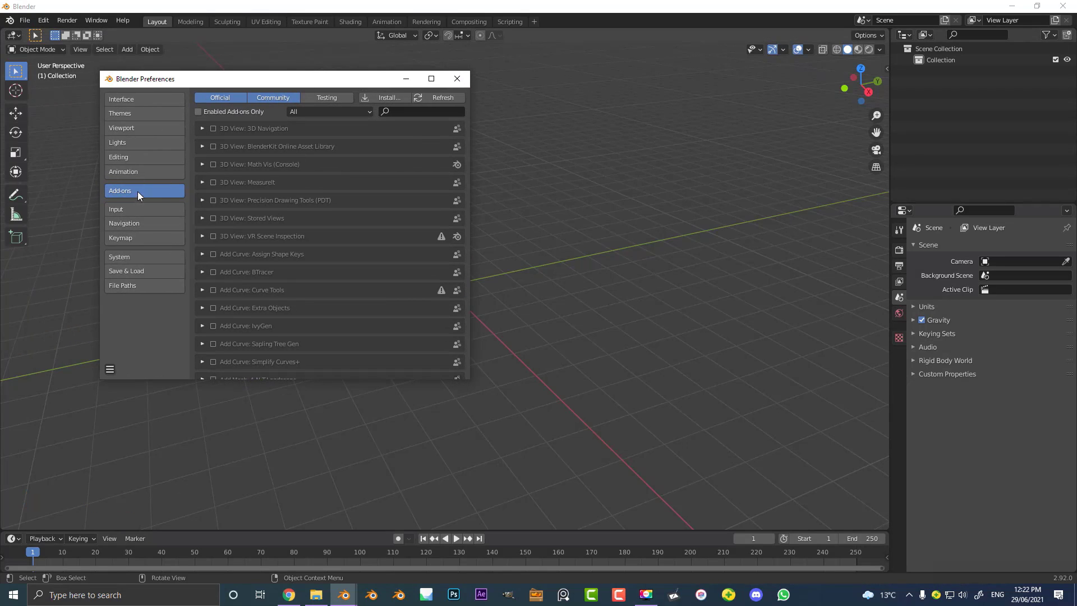
- Install modular_tree-blender_28.zip from D:\PIXXO 3D\Resourses\Addons
left_click(401, 96)
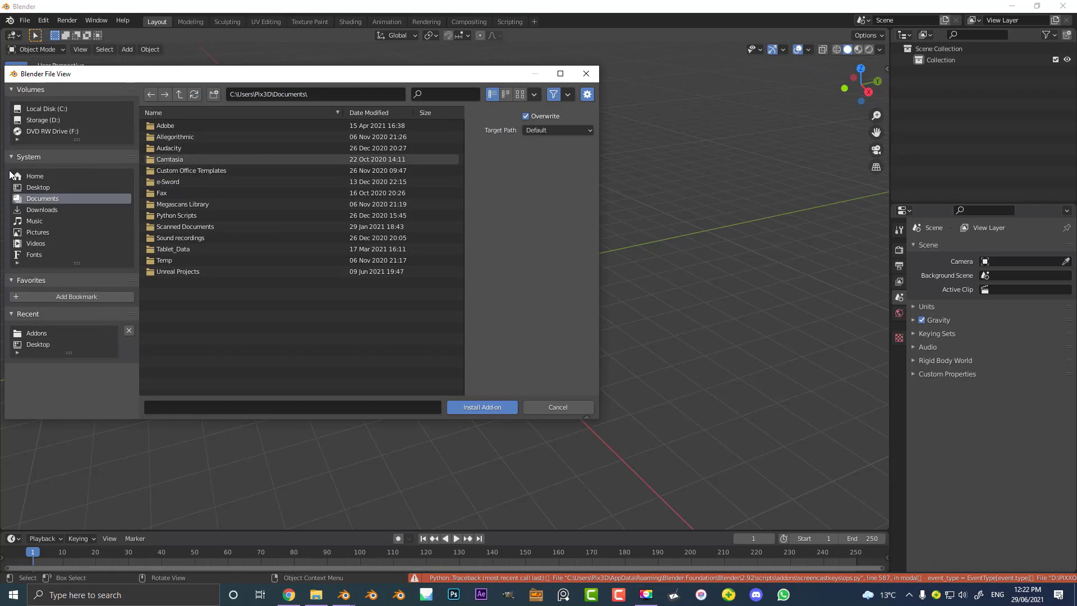
left_click(38, 187)
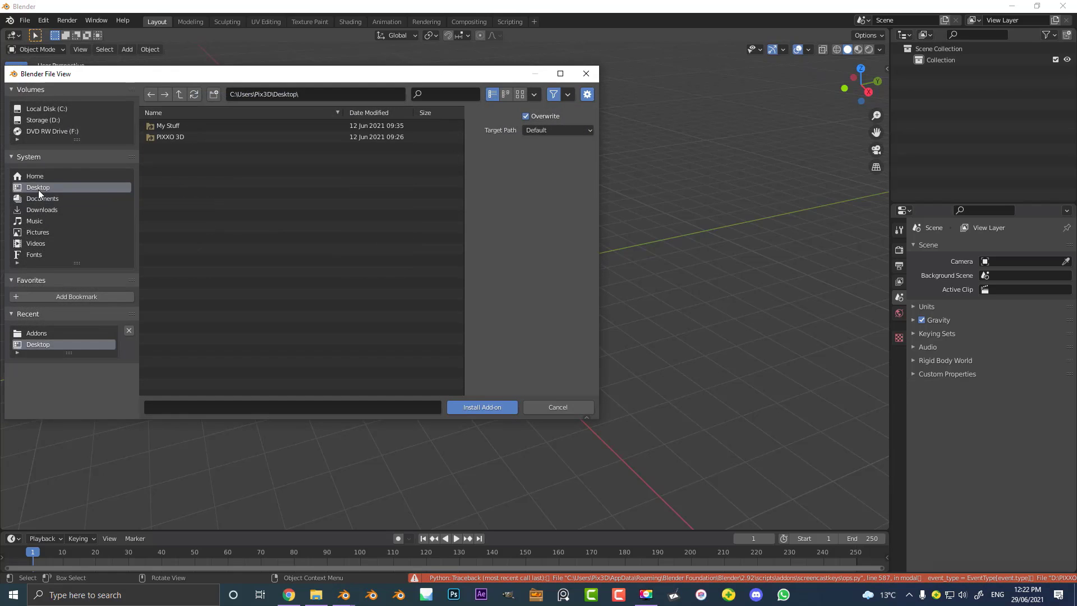
double_click(180, 136)
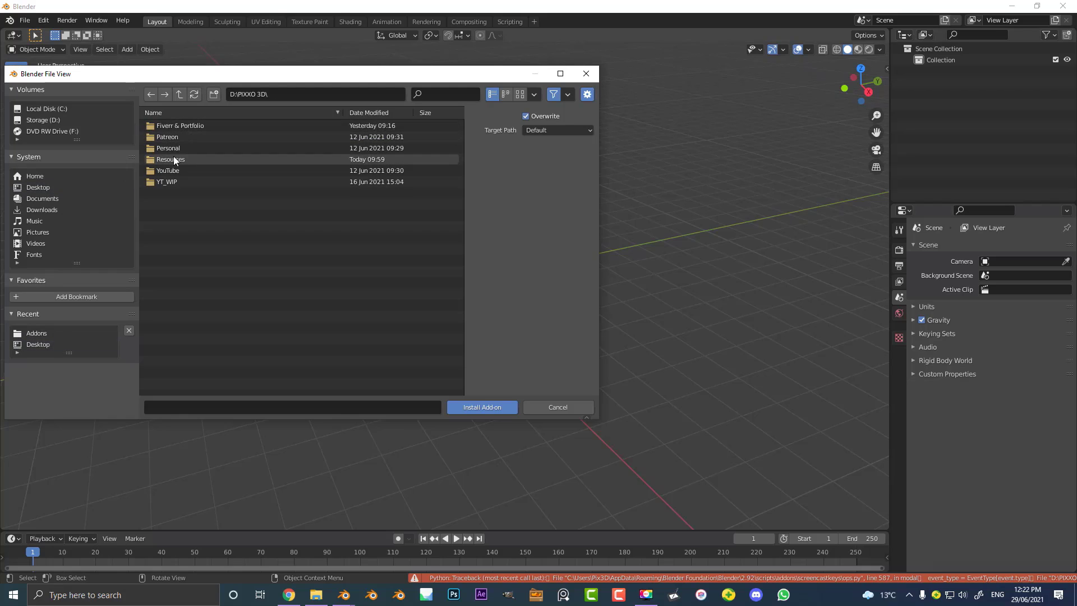
double_click(174, 159)
double_click(192, 124)
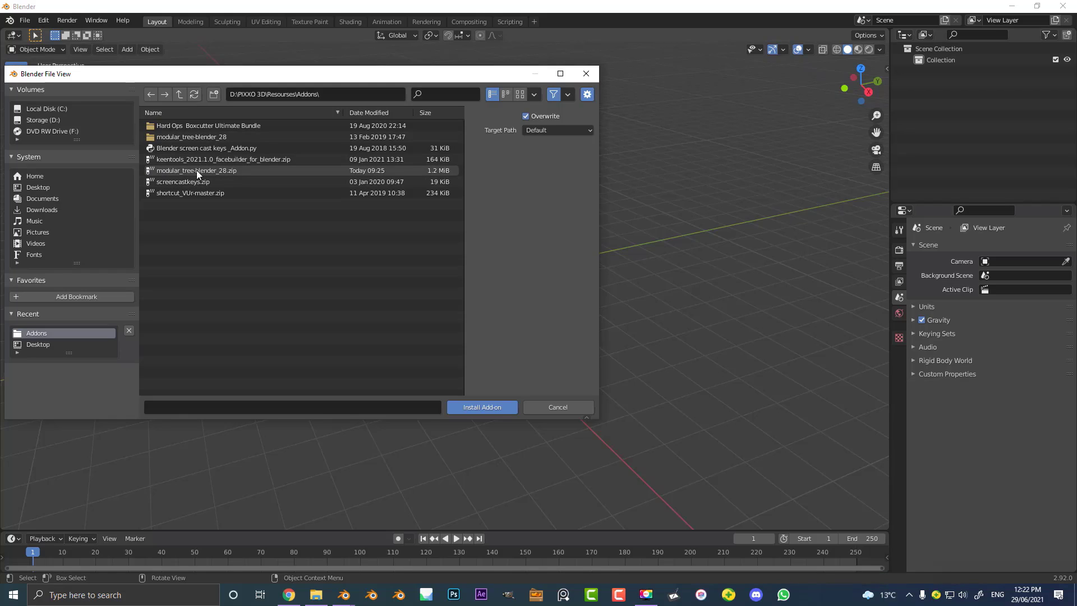
left_click(234, 170)
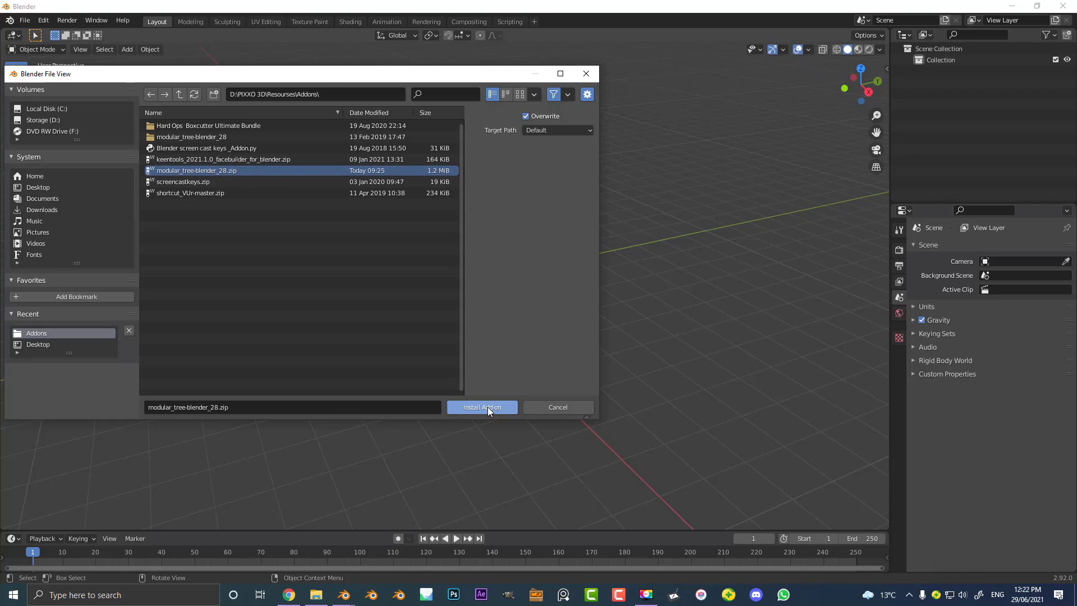
left_click(487, 406)
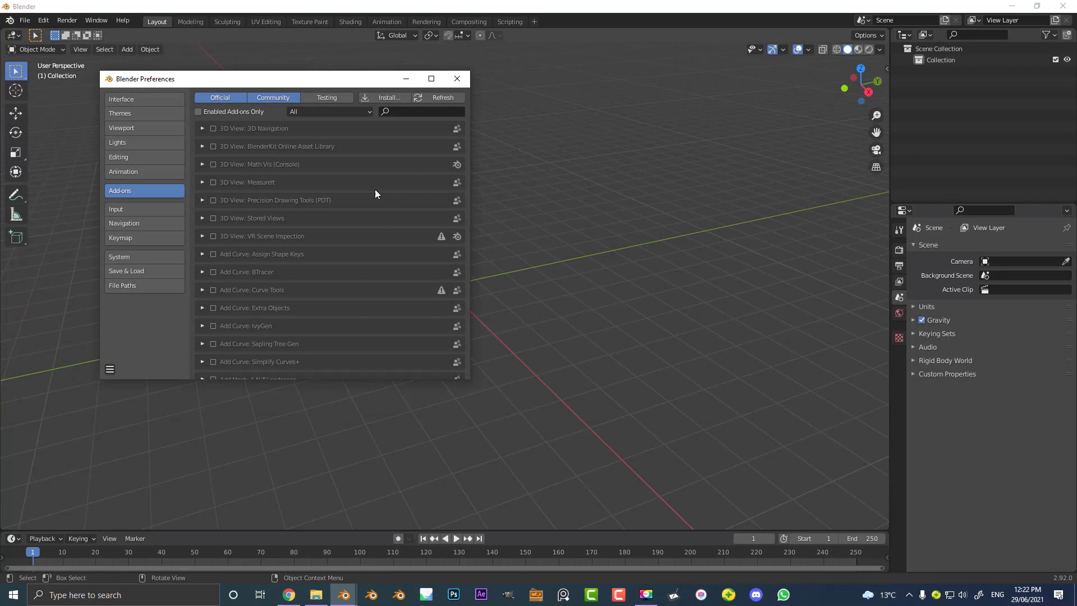
- Find Add Mesh: Mtree 3.1.0 in the list, expand its details, then close Preferences
scroll(245, 146, "down", 8)
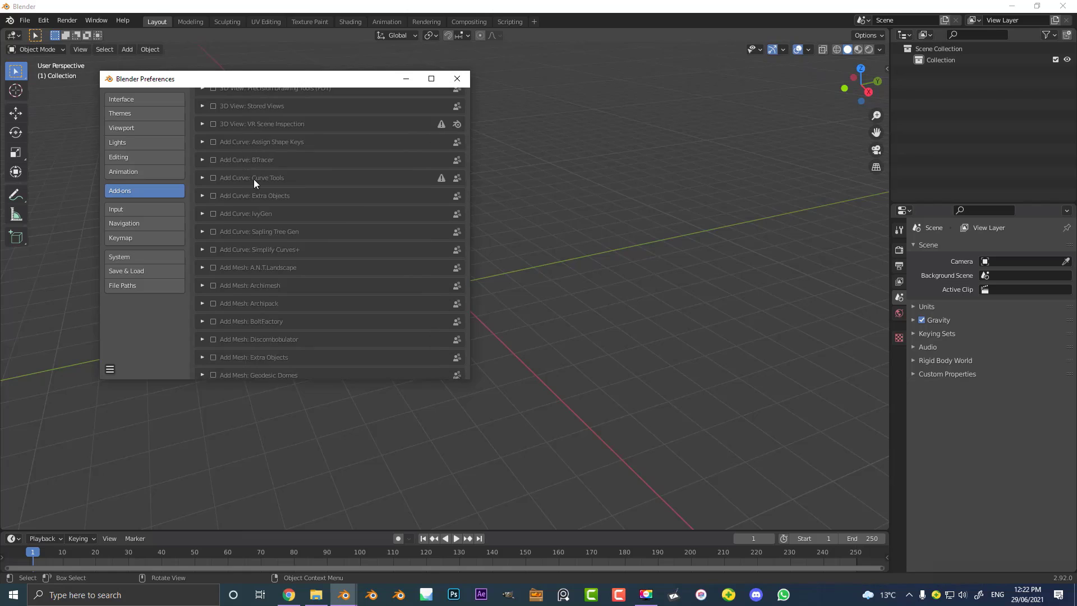
scroll(231, 276, "down", 1)
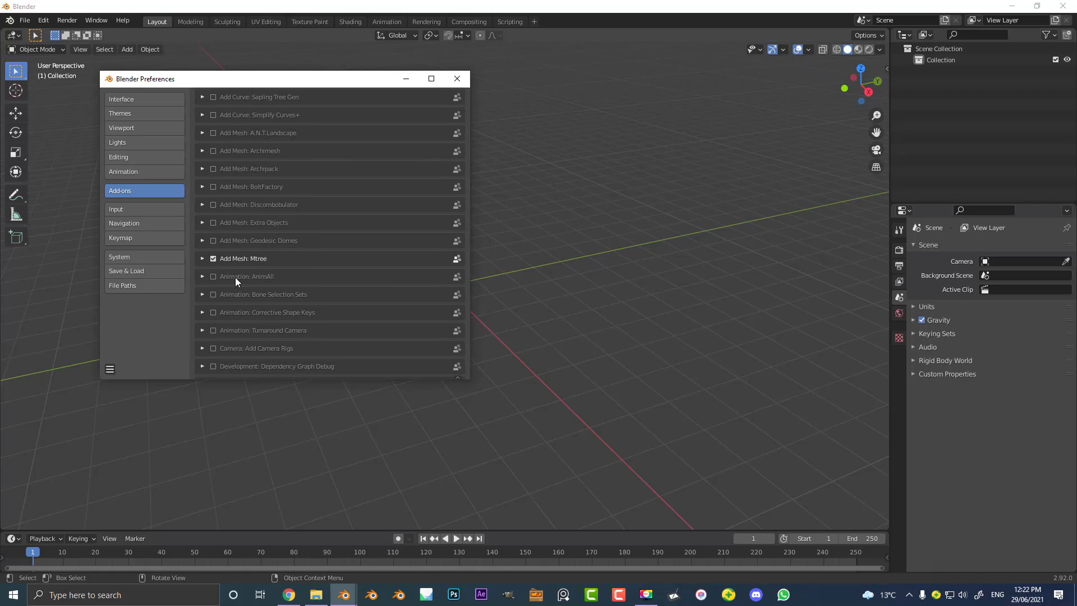
left_click(203, 259)
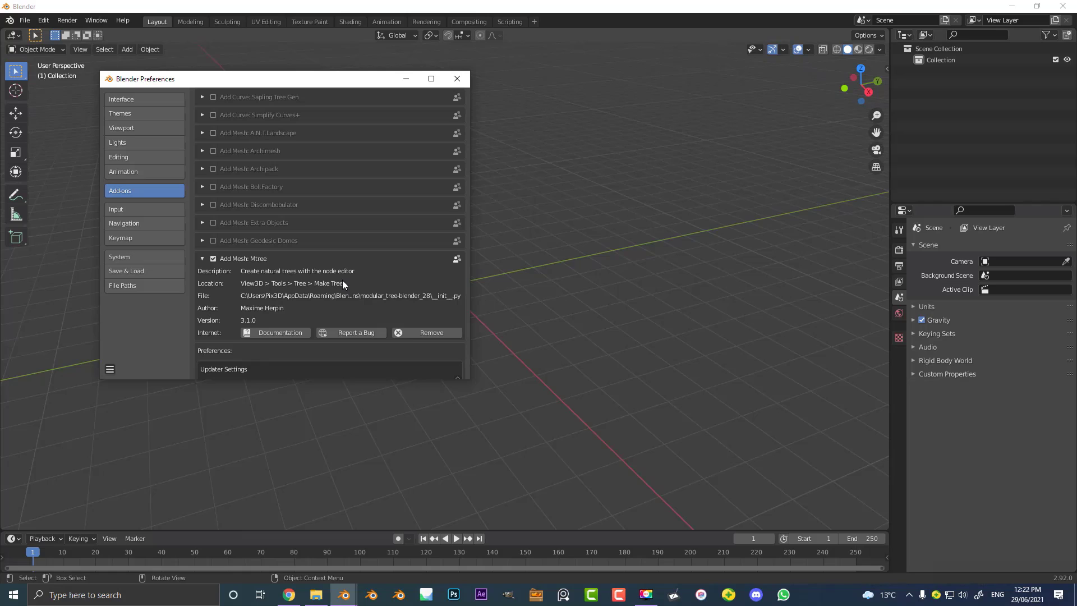
left_click(457, 78)
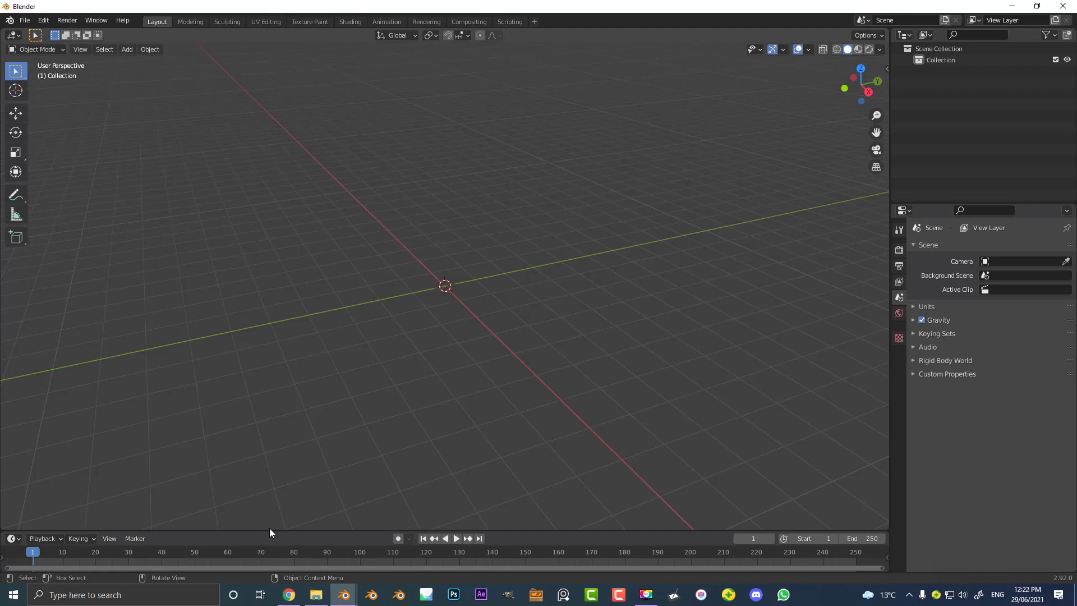
- Enlarge the lower area, turn it into an Mtree node editor, and create a new NodeTree
left_click_drag(270, 530, 303, 295)
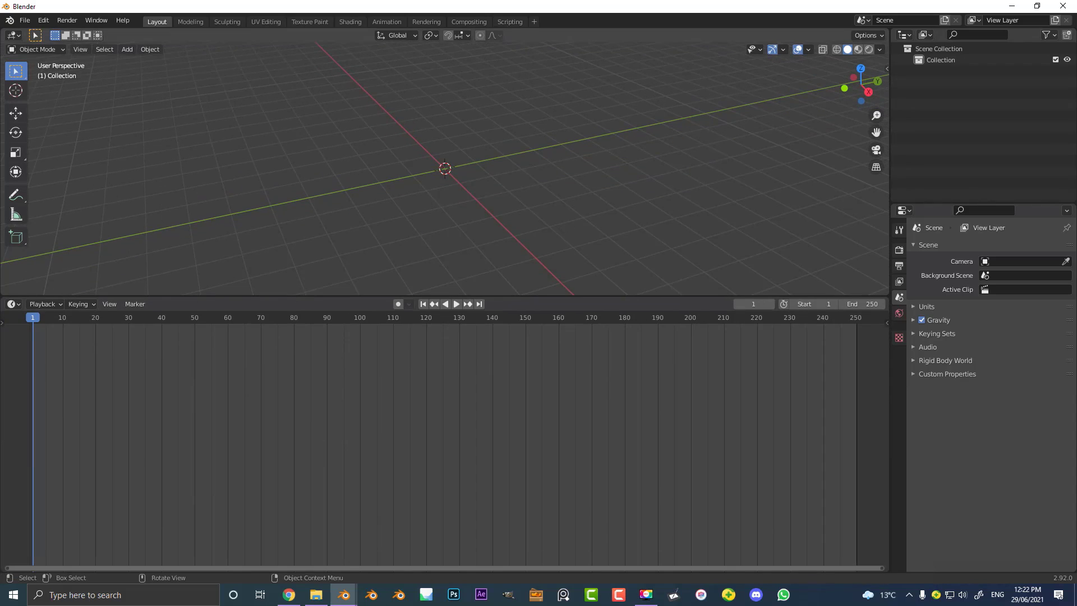
left_click(13, 304)
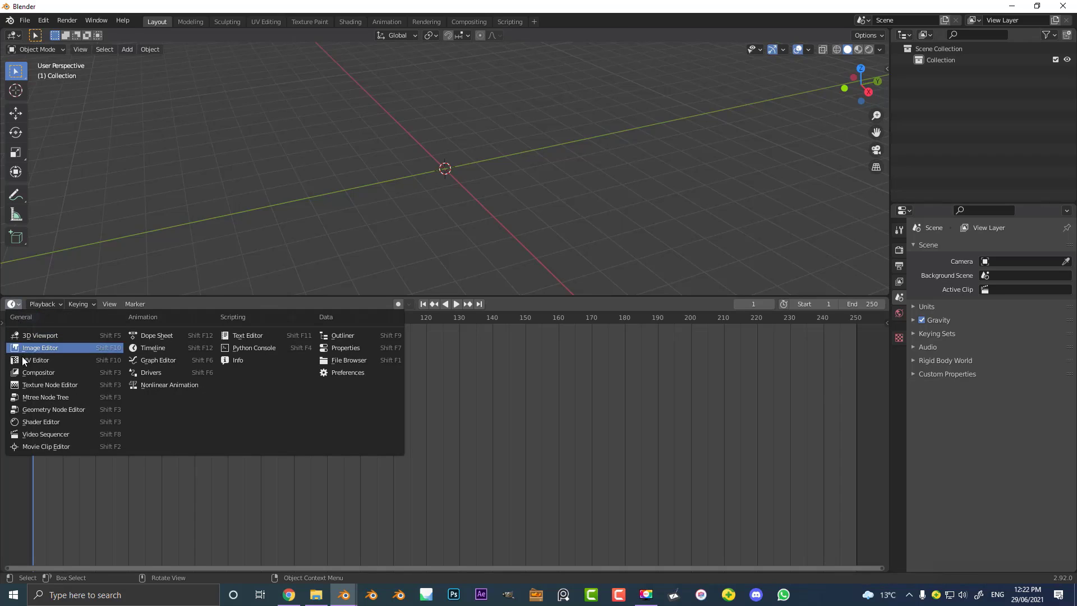
left_click(62, 396)
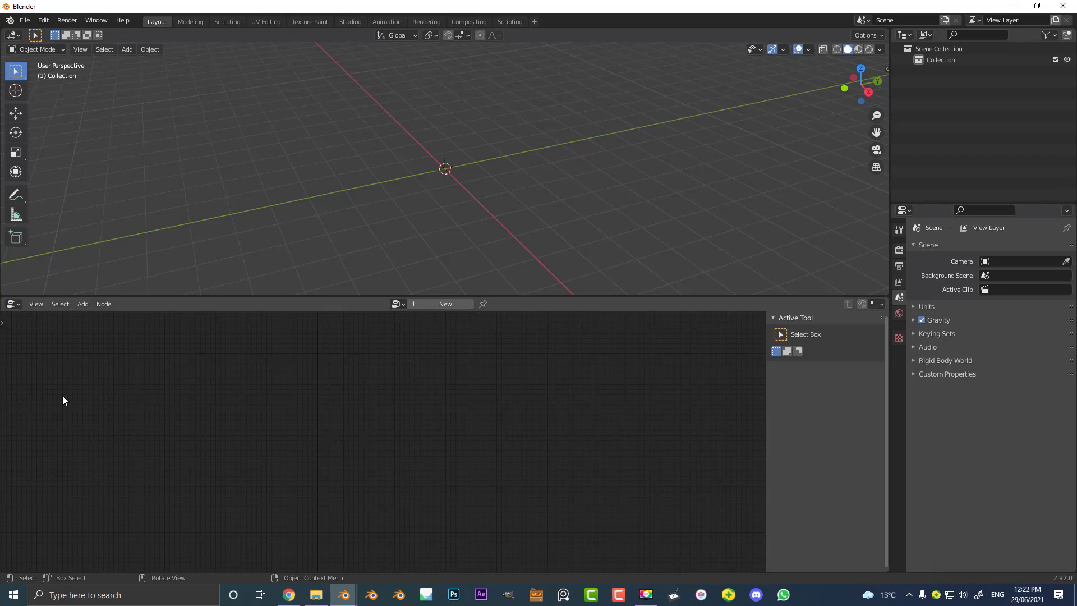
left_click(443, 303)
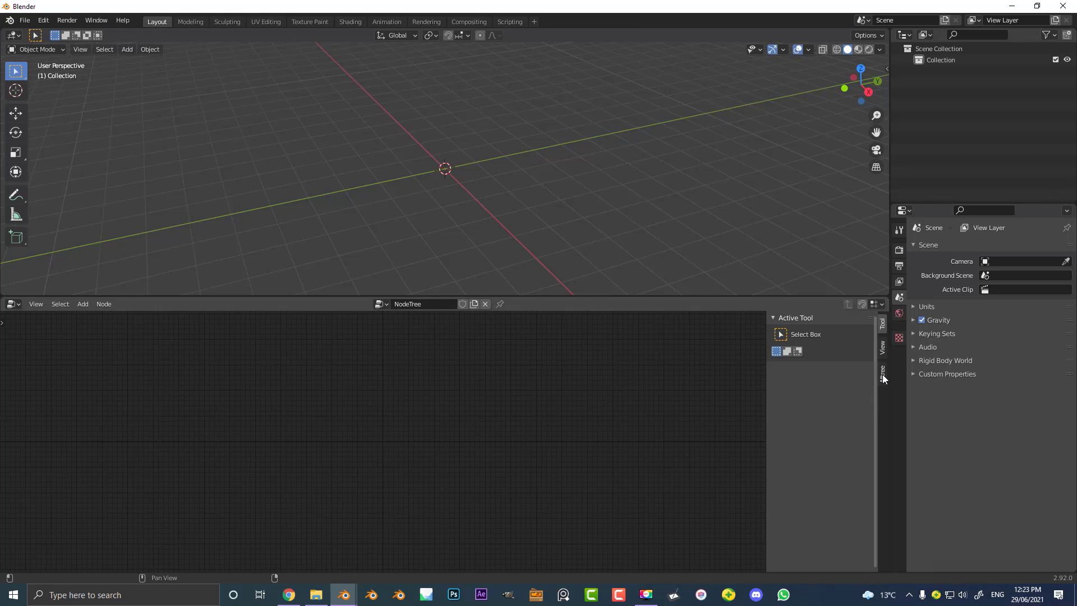
- Toggle the node editor sidebar and show the Mtree tab's preset options
key("n")
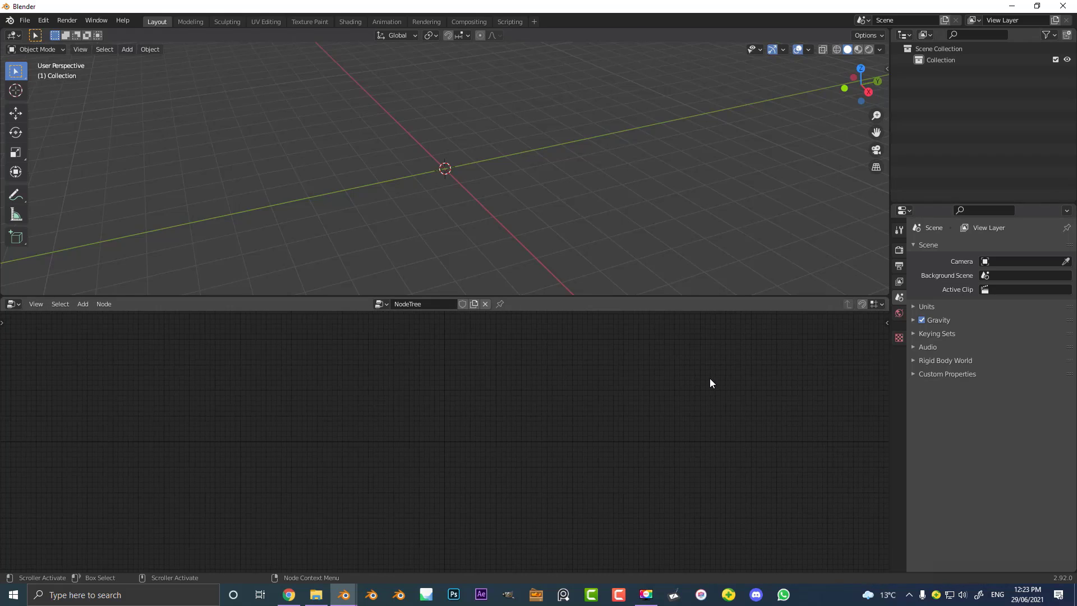
key("n")
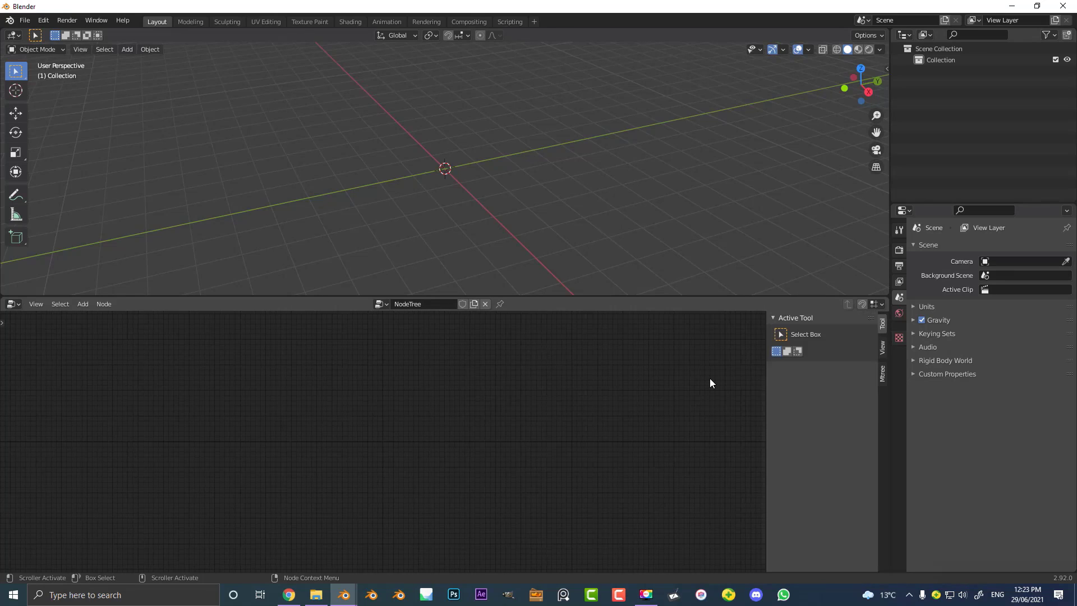
left_click(881, 373)
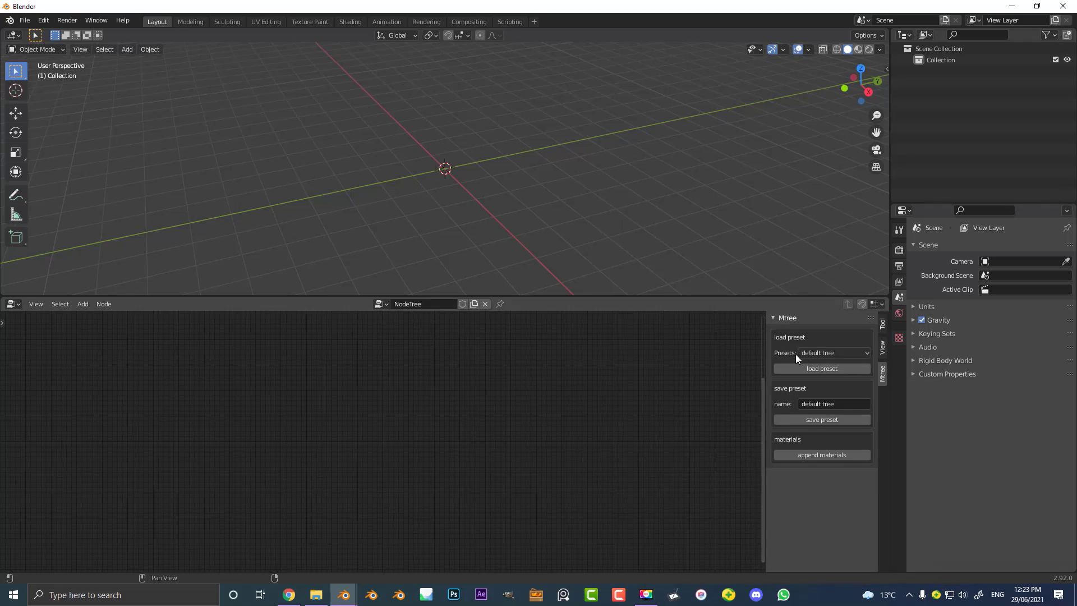
- Load the 'scots pine' preset from the Presets dropdown
left_click(815, 355)
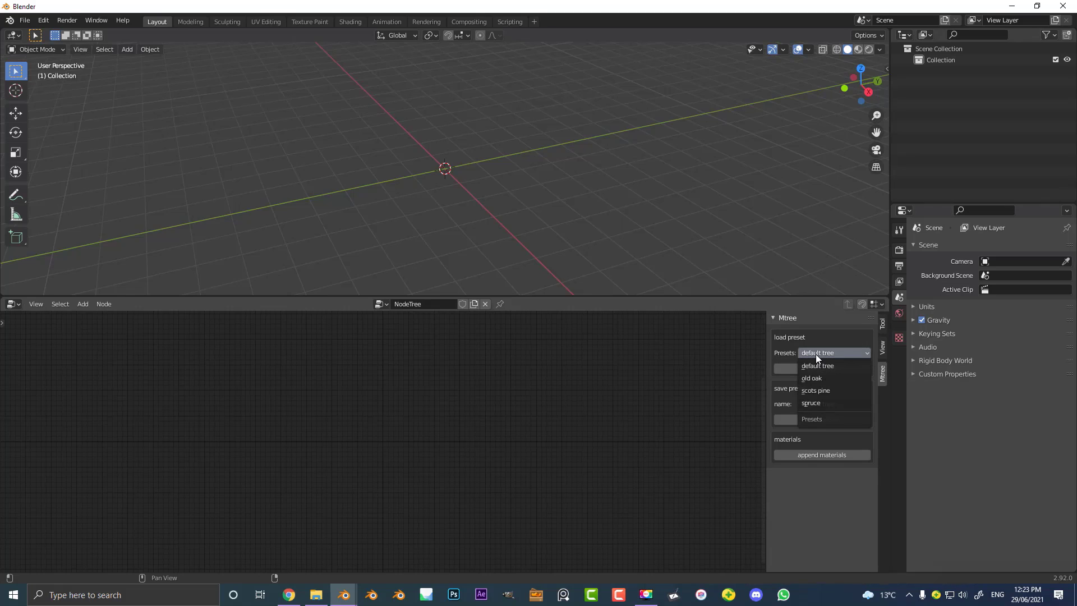
left_click(822, 392)
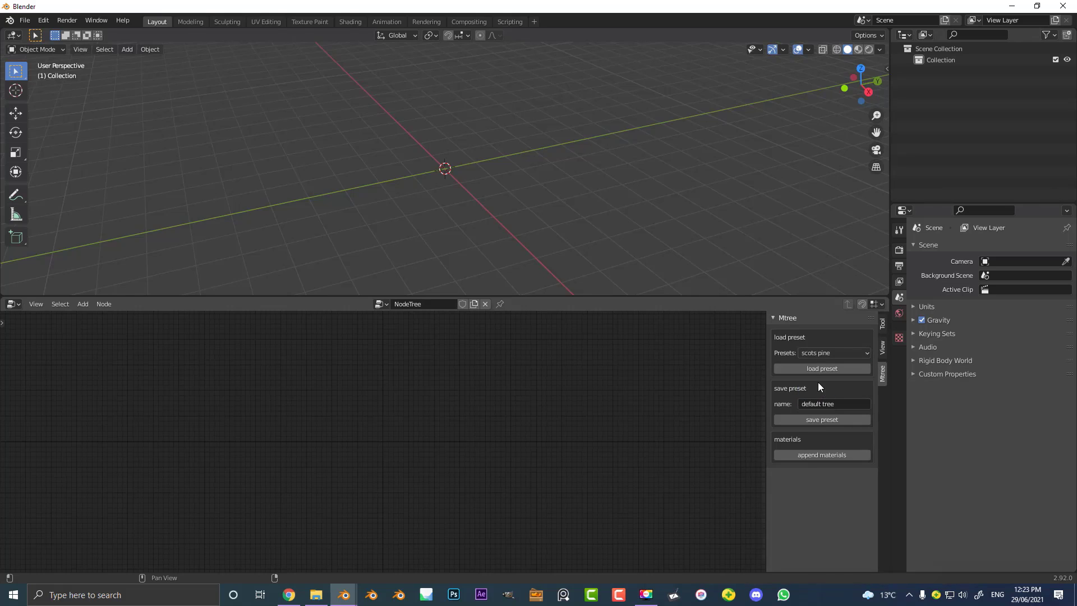
left_click(819, 368)
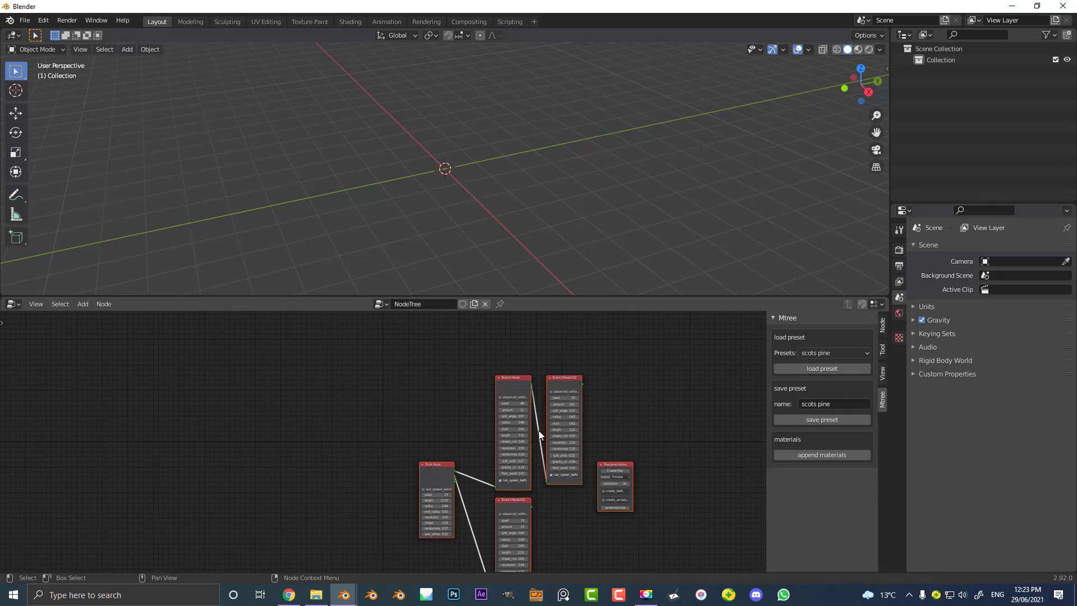
- Tidy the layout by moving the preset nodes and the Tree parameters node left
middle_click_drag(534, 446, 509, 361)
scroll(569, 492, "up", 1)
left_click_drag(586, 493, 381, 328)
key("g")
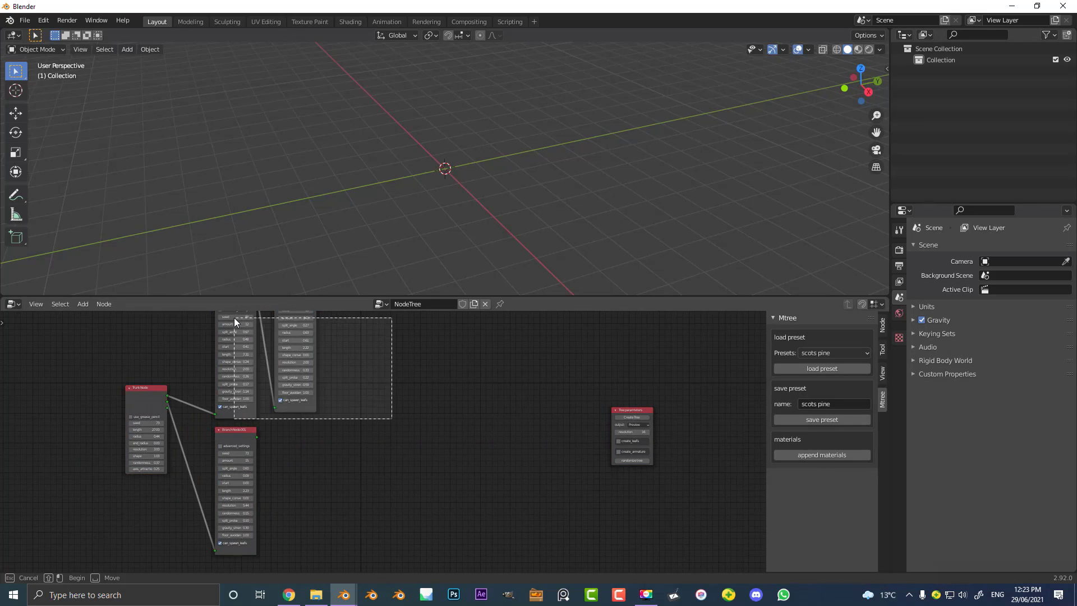
left_click(320, 467)
scroll(617, 426, "up", 2)
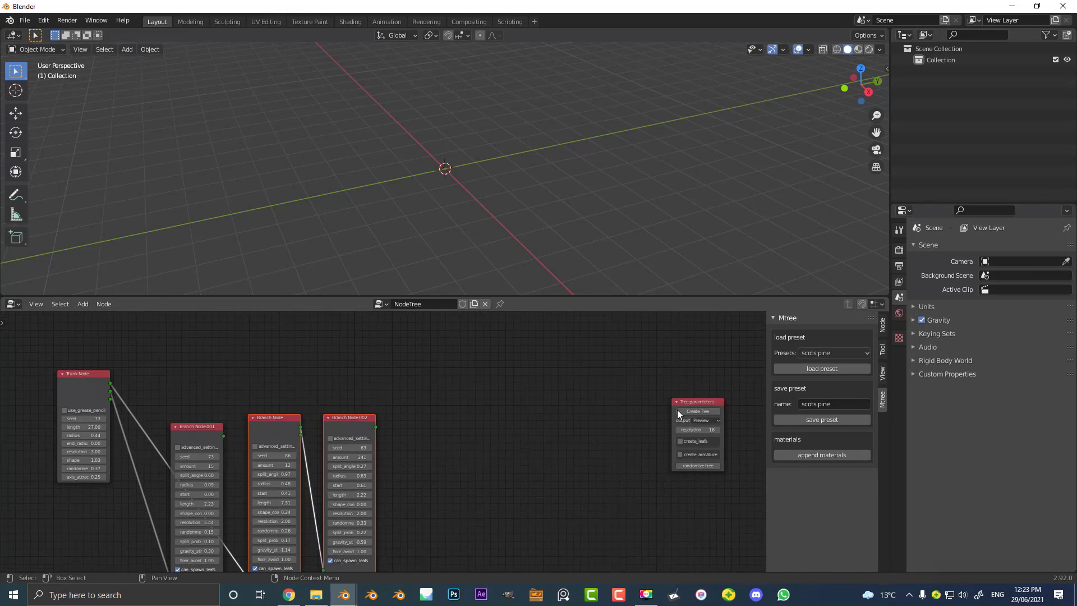
left_click_drag(701, 399, 554, 392)
scroll(554, 392, "up", 2)
middle_click_drag(554, 392, 425, 430)
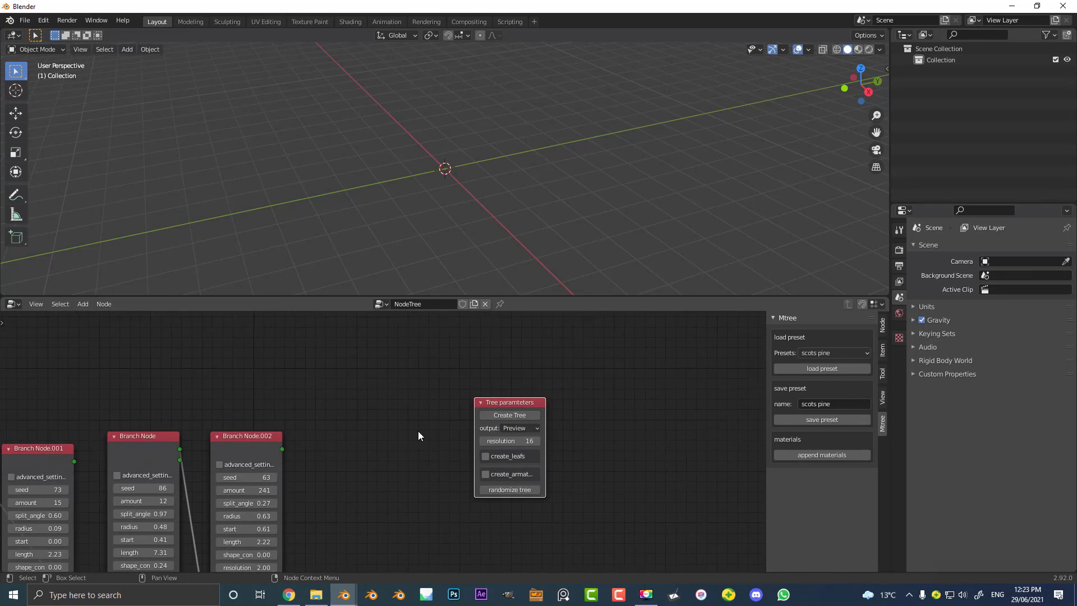
scroll(449, 426, "up", 1)
left_click_drag(536, 398, 489, 395)
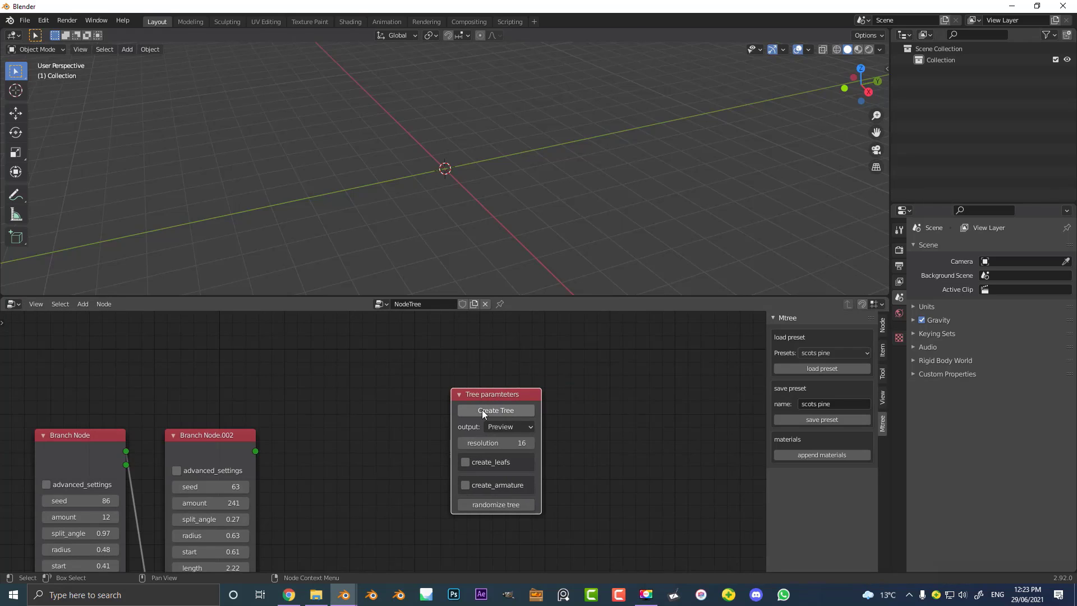
- Create the tree from the Tree parameters node and zoom the viewport onto it
left_click(516, 410)
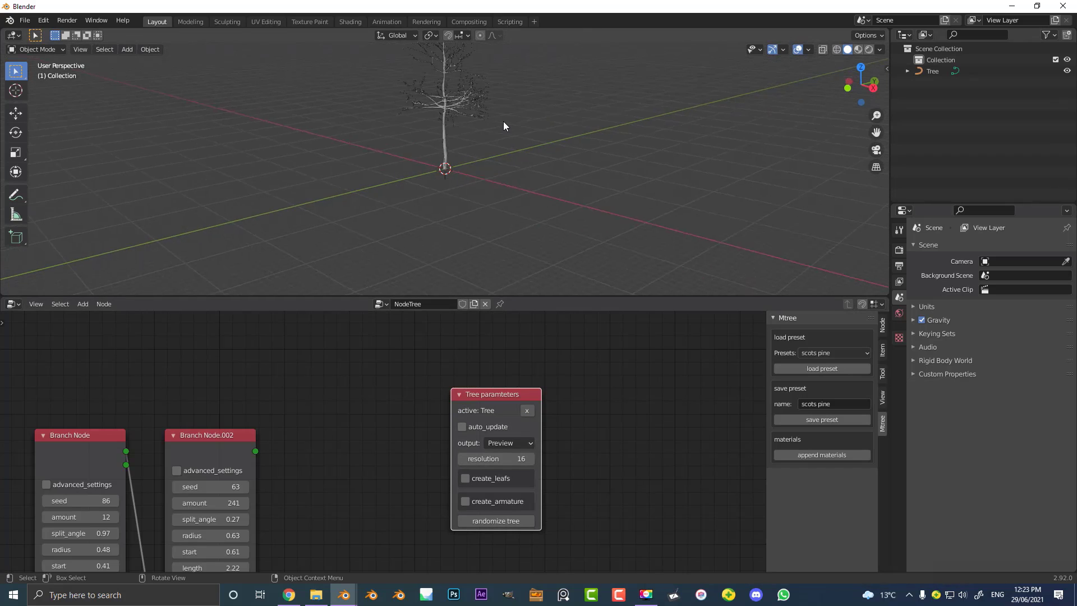
scroll(503, 137, "up", 3)
middle_click_drag(523, 138, 535, 193, "shift")
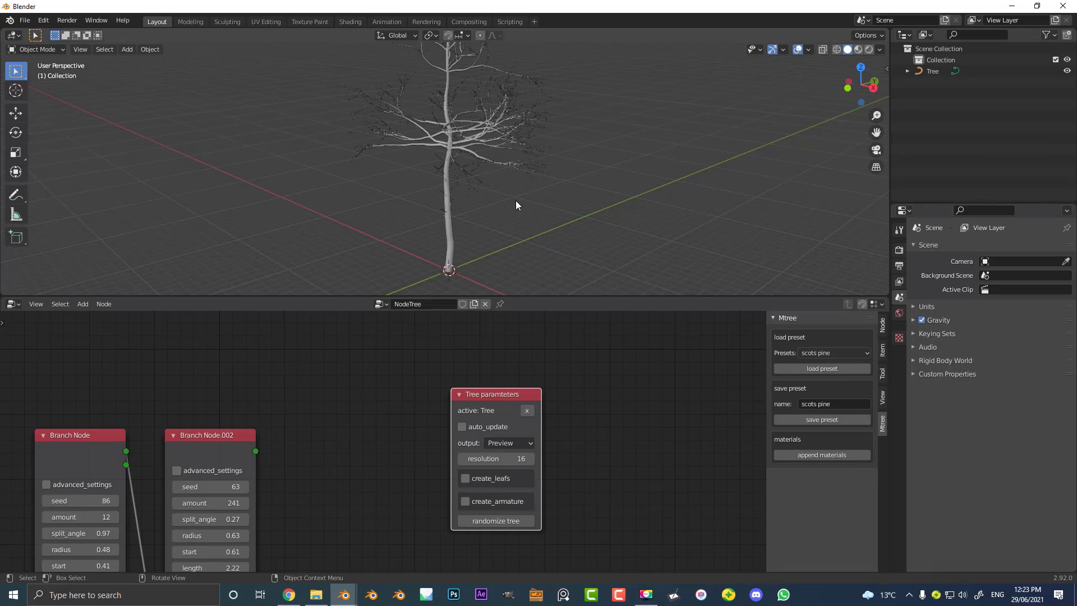
- Move the Trunk Node down and to the right in the node tree
middle_click_drag(393, 420, 631, 335)
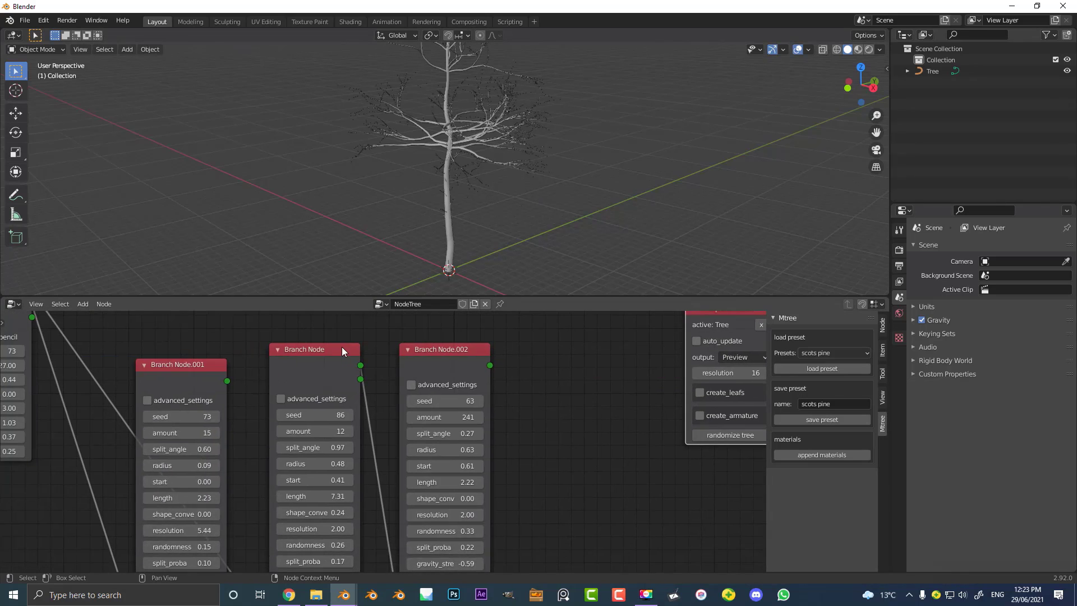
scroll(341, 354, "down", 2)
middle_click_drag(190, 369, 224, 356)
left_click_drag(129, 323, 185, 425)
middle_click_drag(170, 441, 178, 402)
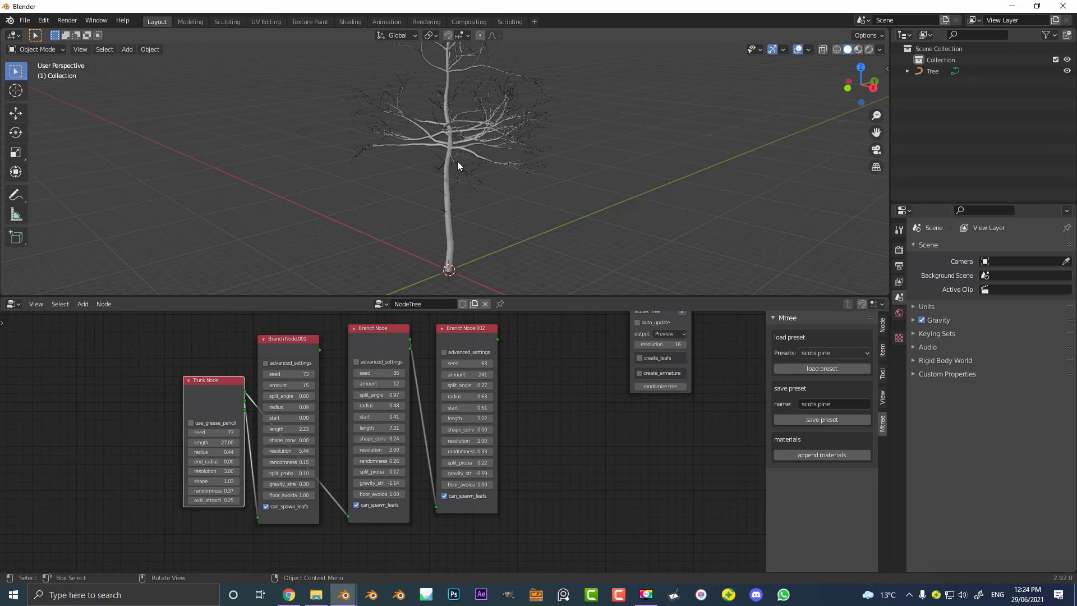
- Change the Trunk Node's length from 27 to 10
scroll(457, 165, "up", 2)
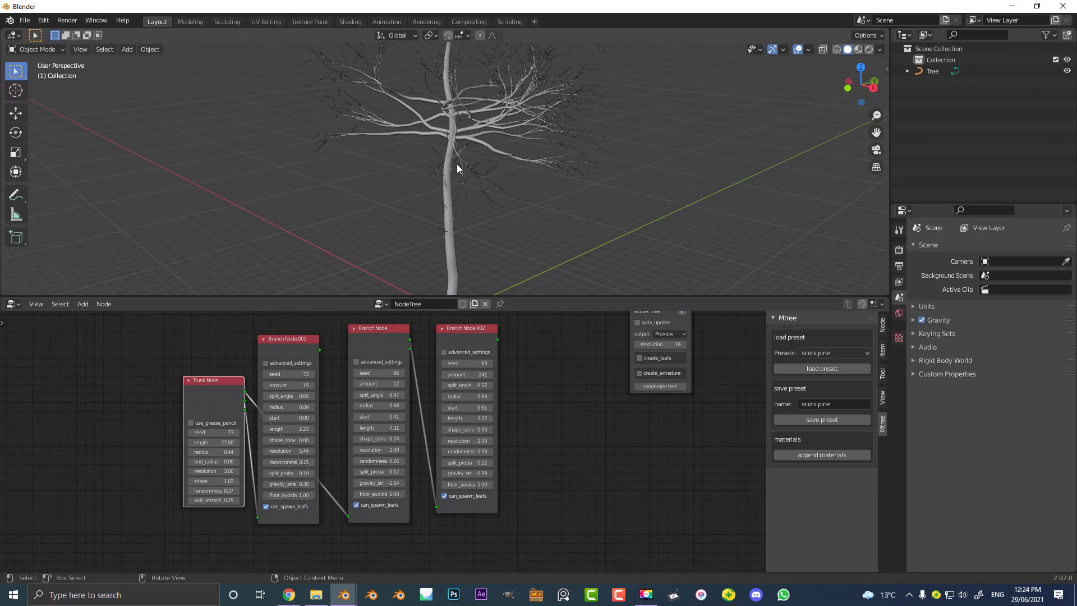
scroll(153, 449, "up", 3)
left_click_drag(149, 371, 116, 399)
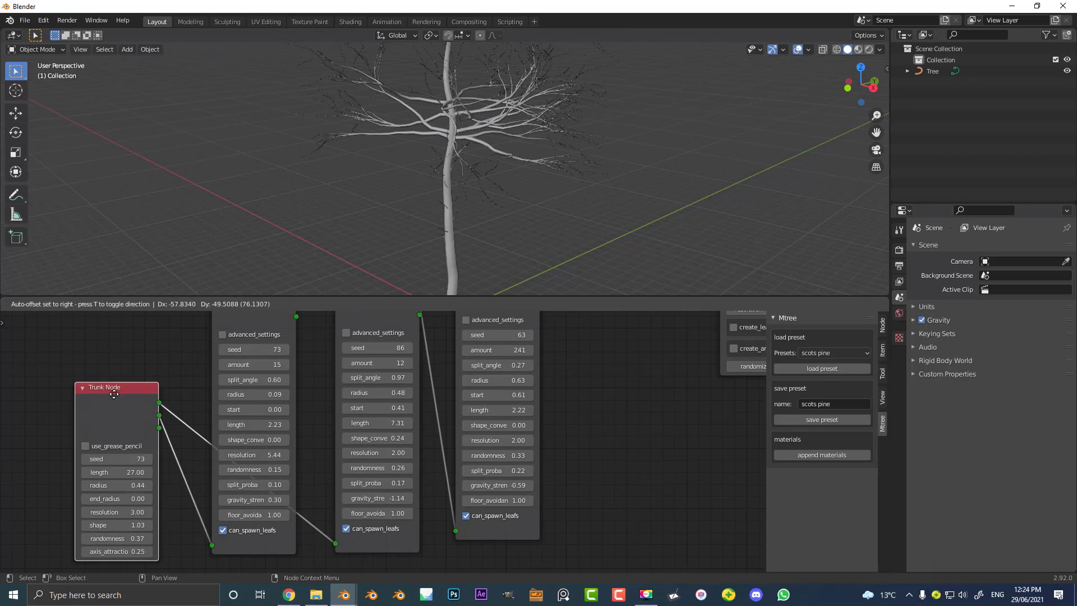
middle_click_drag(112, 426, 268, 357)
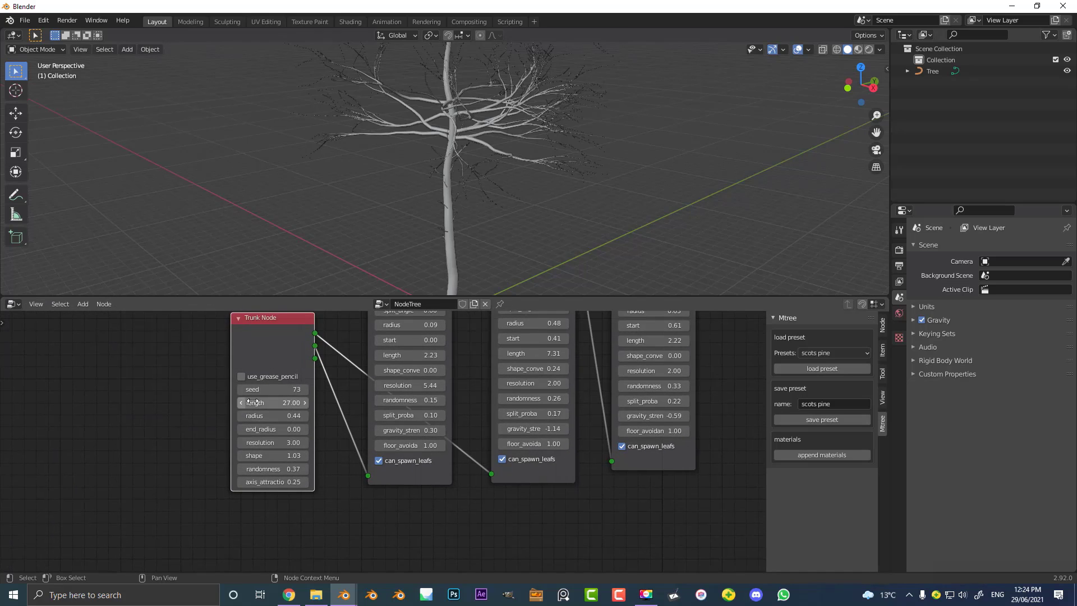
double_click(275, 402)
type("10")
key("Return")
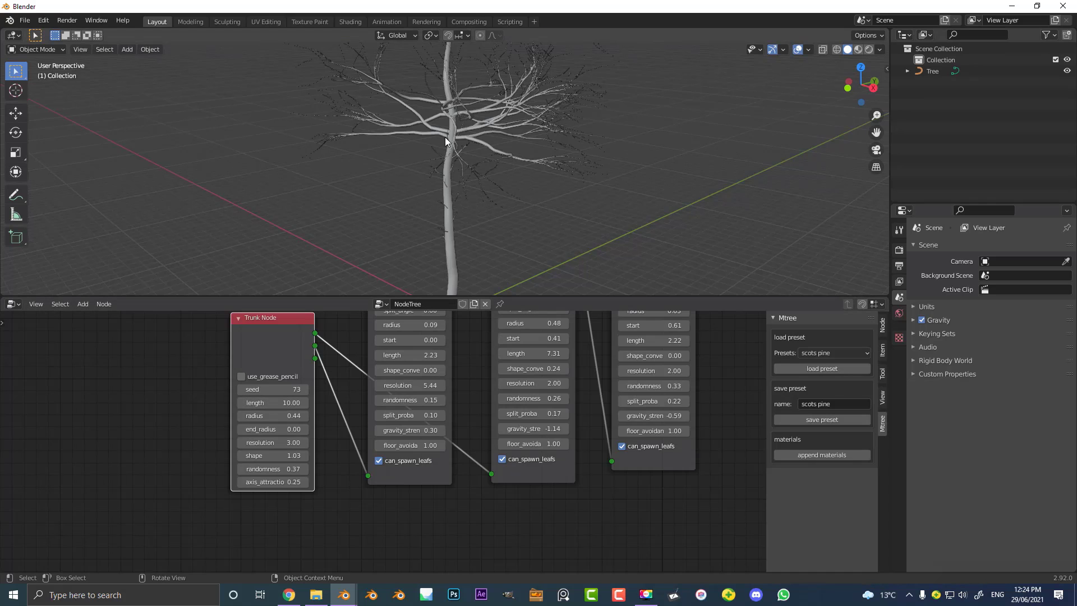
- Press Update Tree to regenerate the shorter-trunk tree
scroll(701, 468, "down", 2)
middle_click_drag(701, 468, 358, 517)
scroll(477, 362, "up", 3)
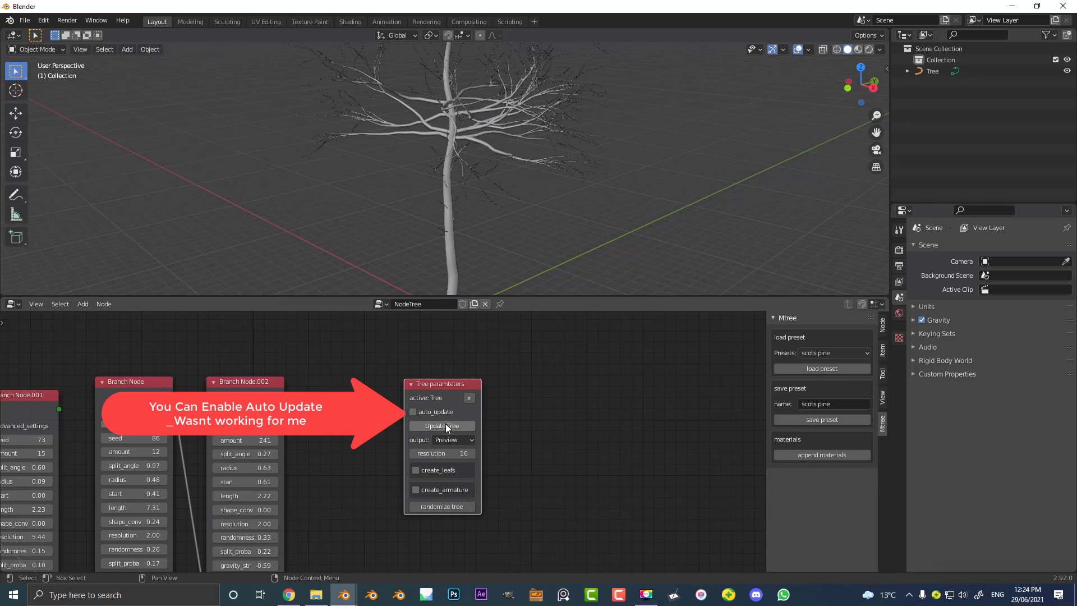
left_click(447, 427)
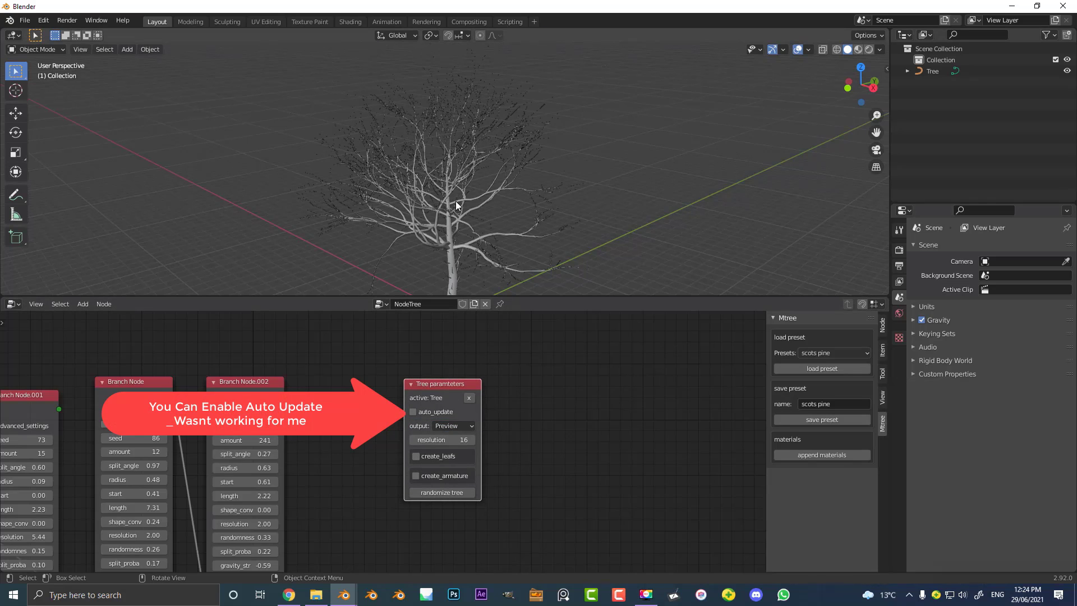
- Raise the trunk seed from 73 to 74 and its radius to 0.47
middle_click_drag(327, 498, 541, 394)
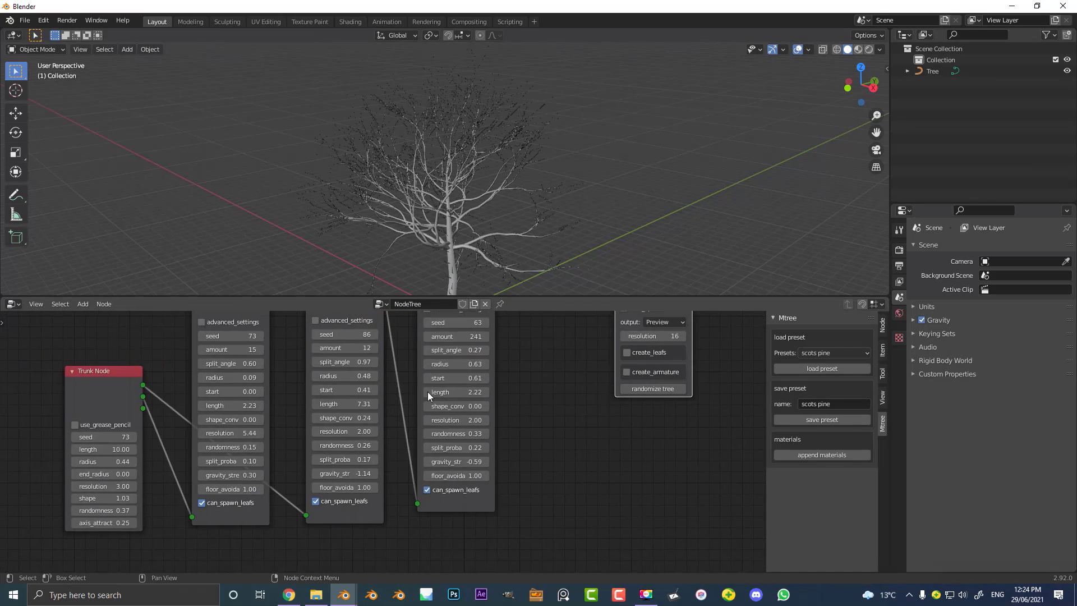
middle_click_drag(150, 442, 335, 423)
scroll(348, 426, "up", 2)
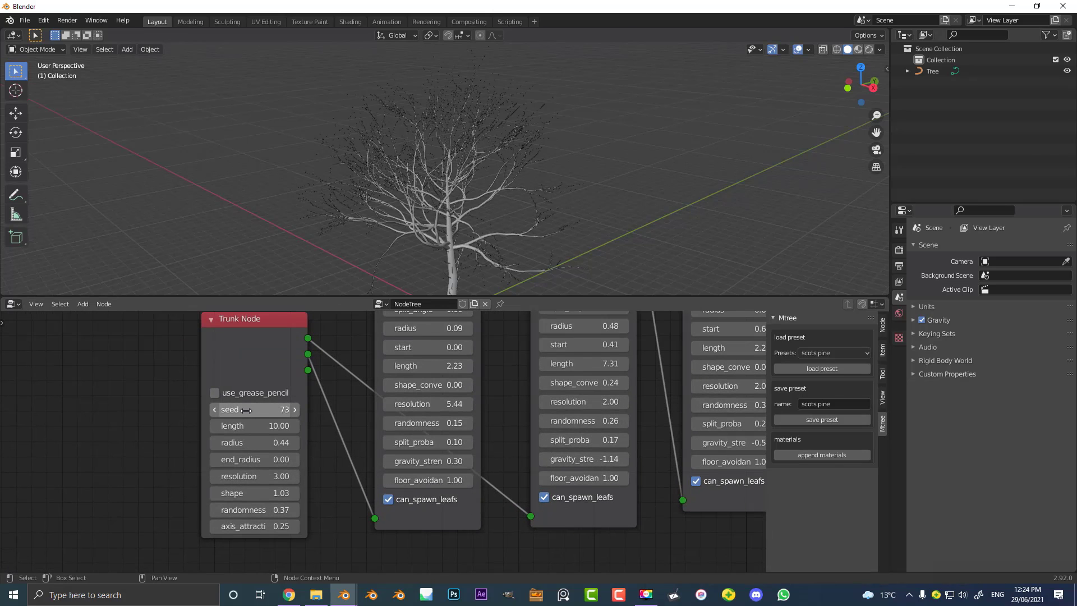
left_click(294, 409)
left_click(295, 443)
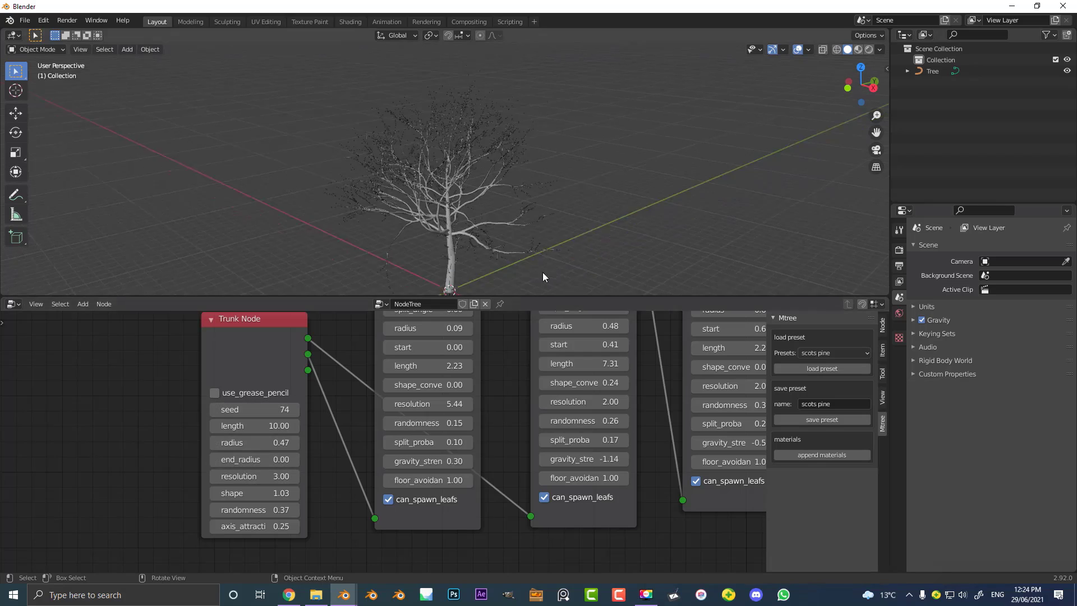
- Inspect the branch nodes and move the Tree parameters node right and up
middle_click_drag(630, 393, 214, 492)
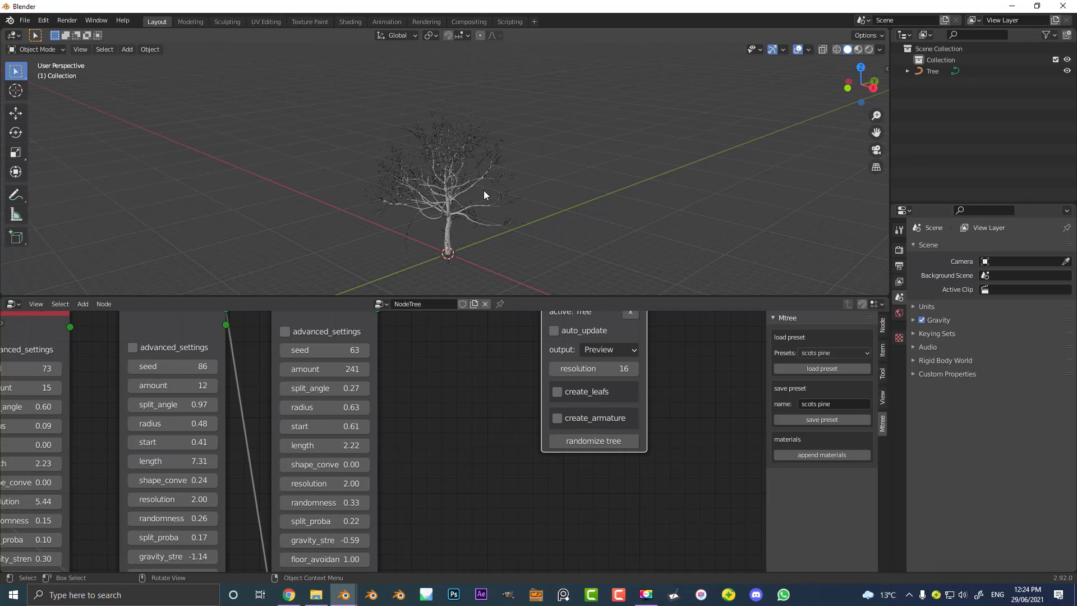
middle_click_drag(457, 339, 466, 386)
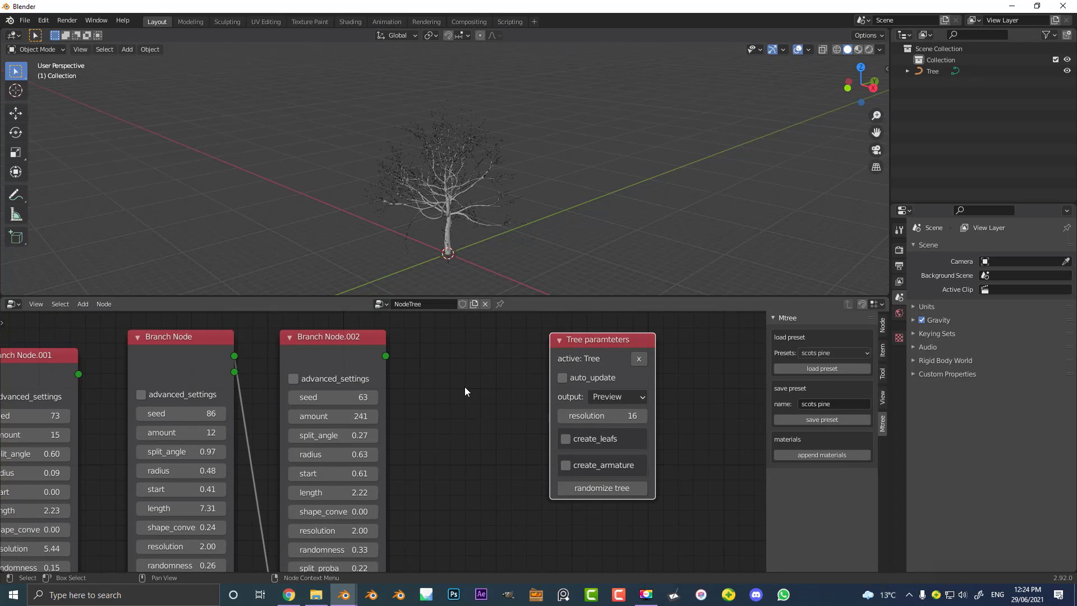
scroll(463, 389, "up", 1)
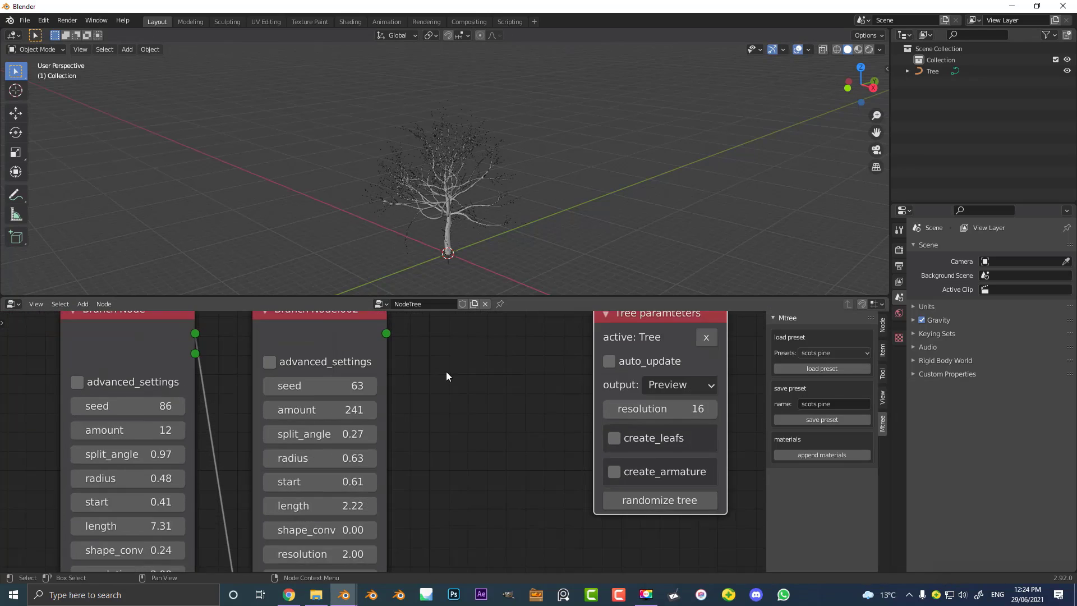
middle_click_drag(457, 377, 335, 441)
left_click_drag(488, 375, 637, 357)
- Add a Twig Node to the Mtree node tree and execute it, creating the palmate twig object tree
right_click(401, 362)
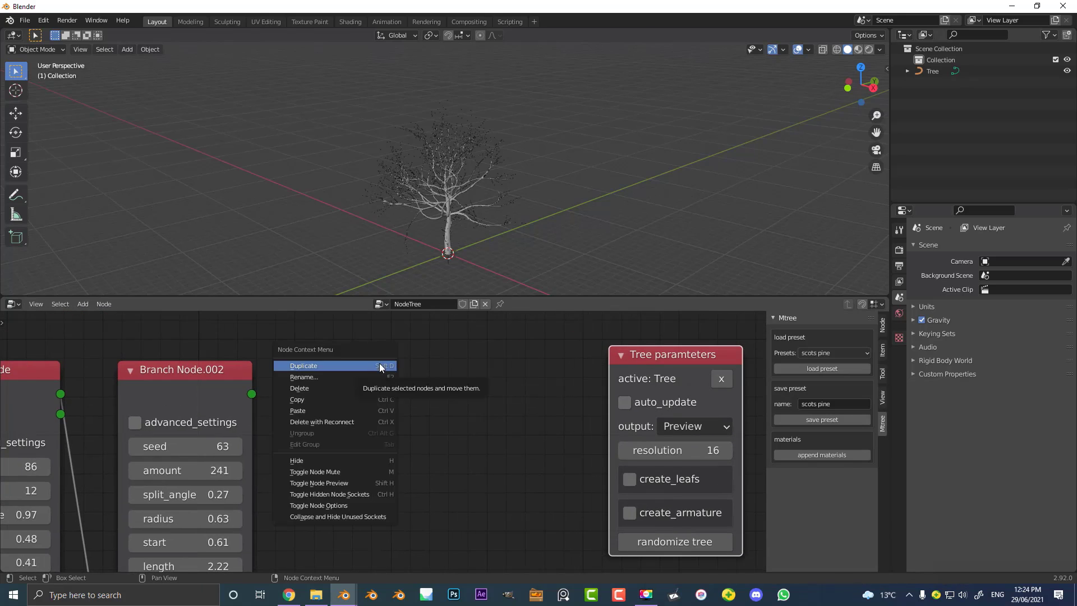
key("shift+a")
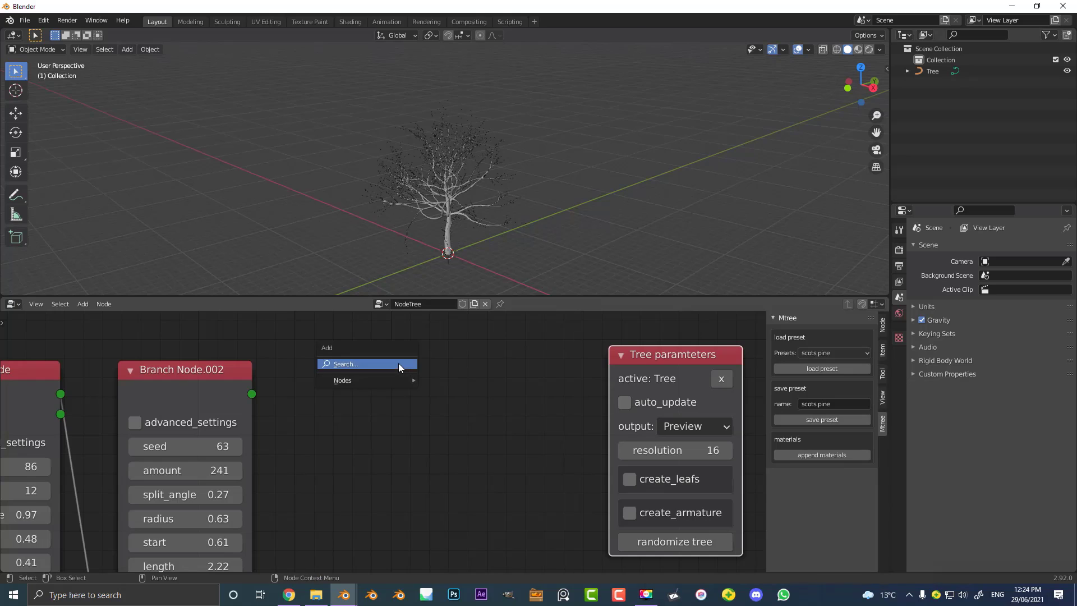
mouse_move(361, 383)
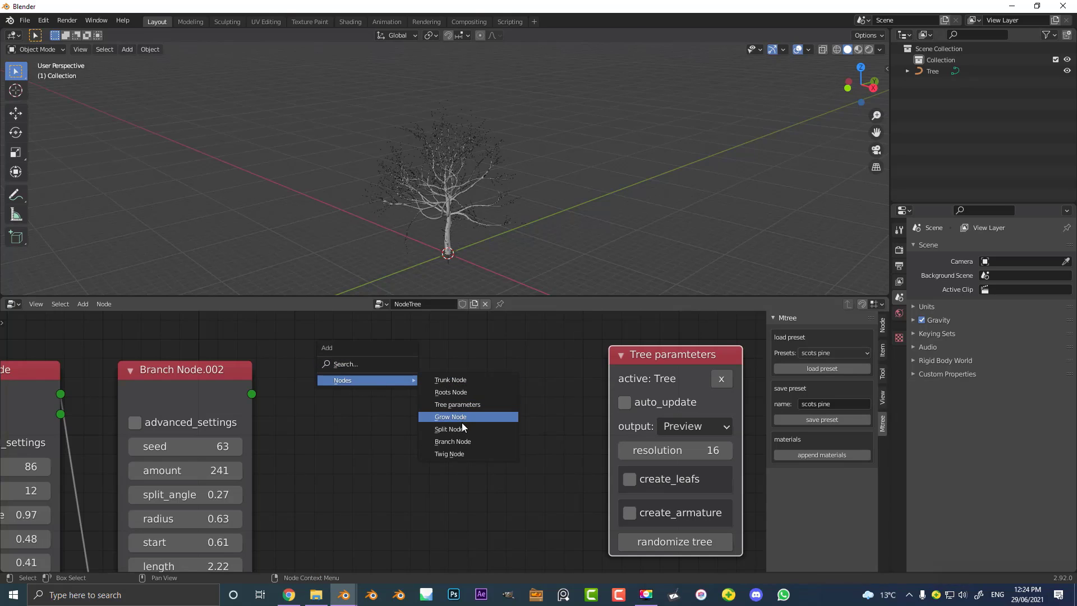
left_click(458, 454)
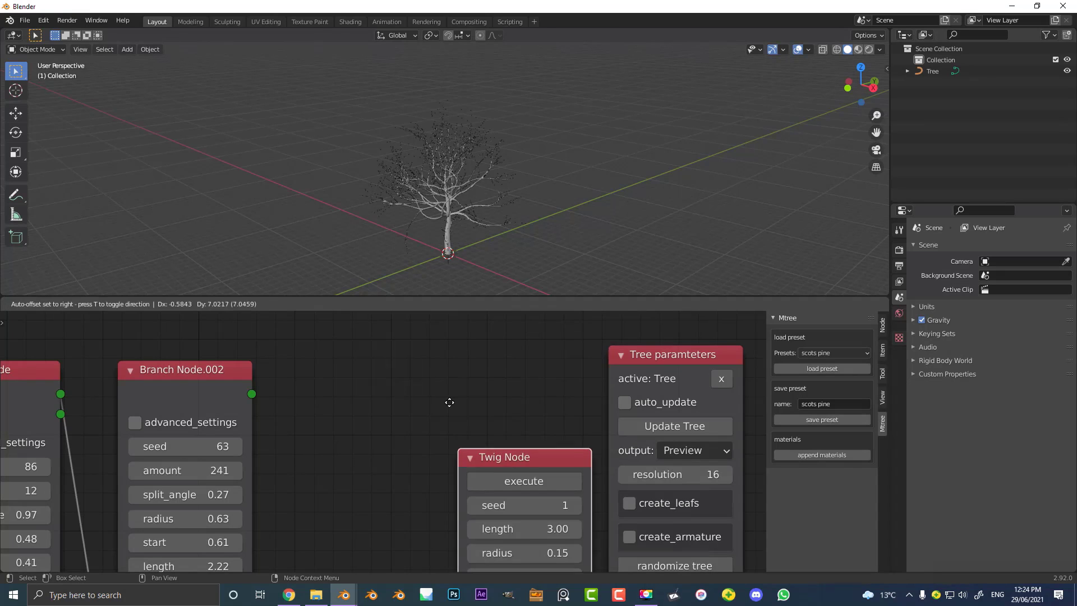
left_click(376, 353)
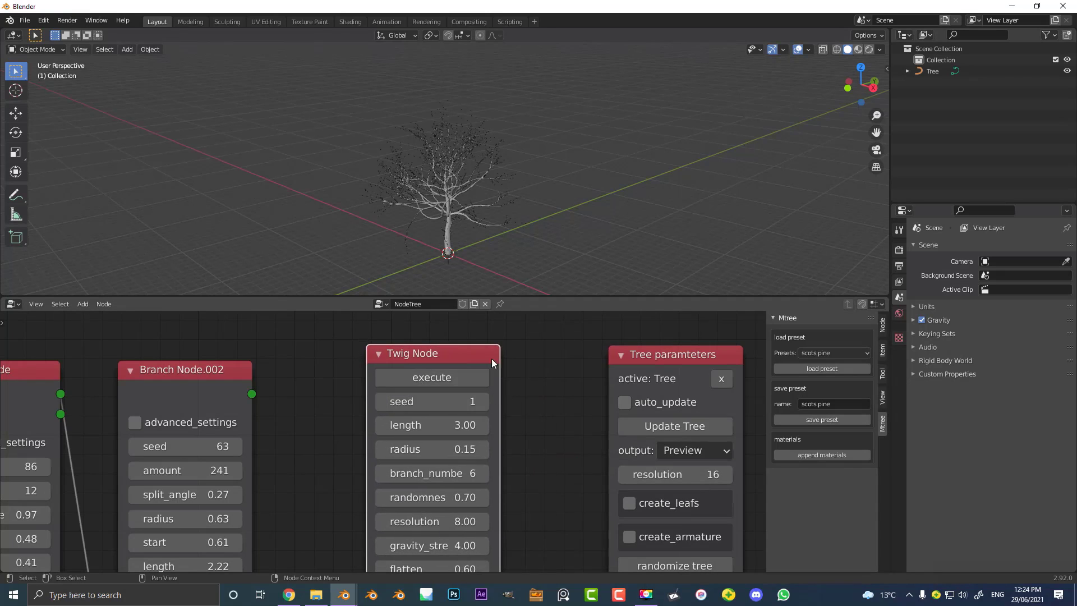
left_click(450, 376)
- Undo an accidental twig move, then pan the node graph and shift the Tree parameters node up-left
scroll(492, 196, "up", 4)
scroll(465, 191, "up", 8)
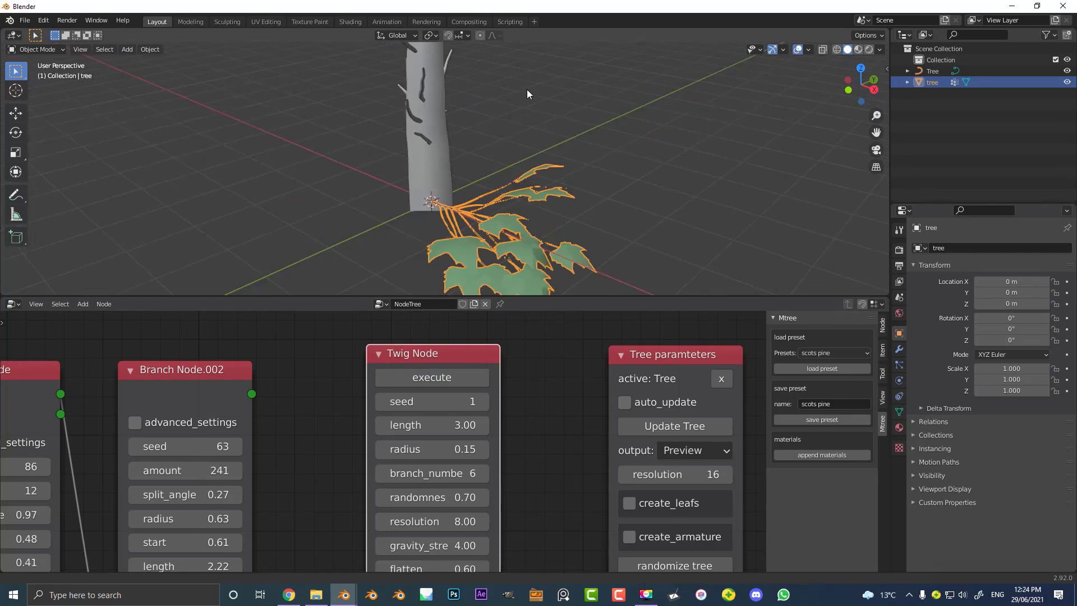
left_click(563, 148)
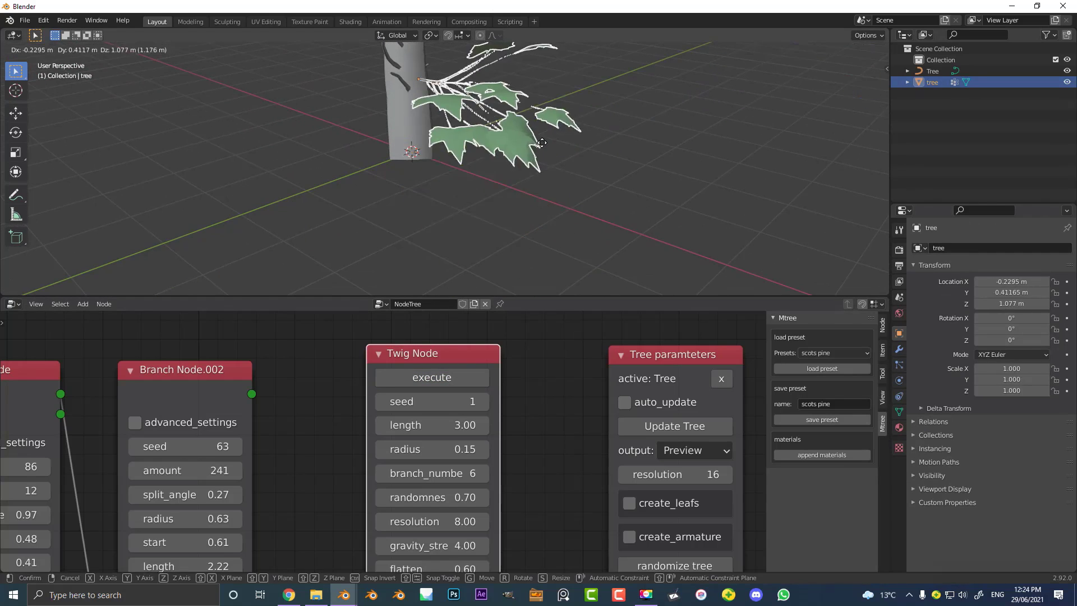
key("ctrl+z")
scroll(554, 153, "down", 5)
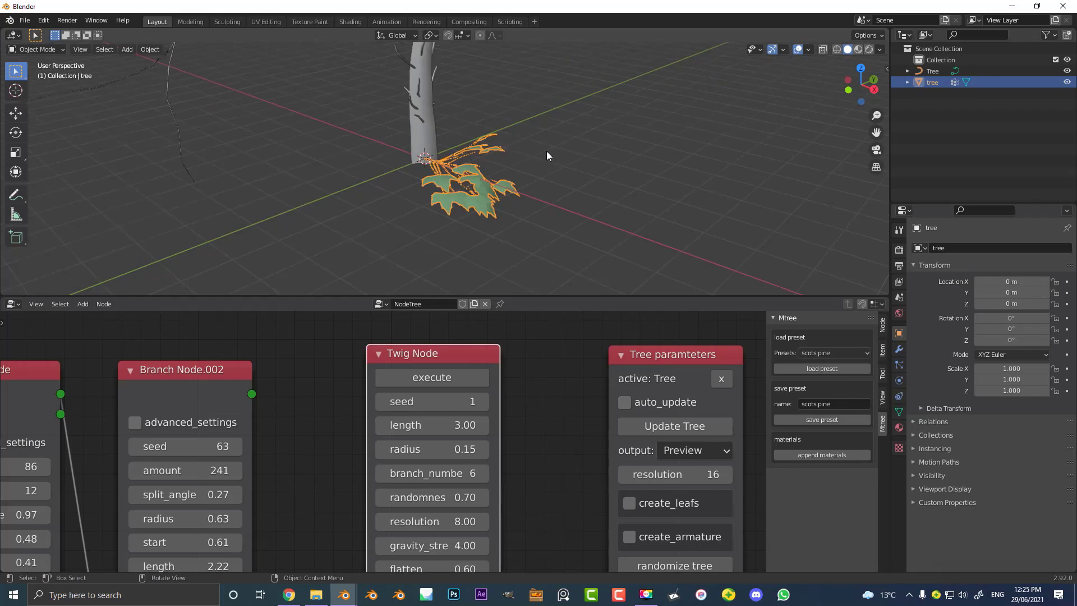
scroll(564, 365, "down", 2)
middle_click_drag(564, 365, 522, 355)
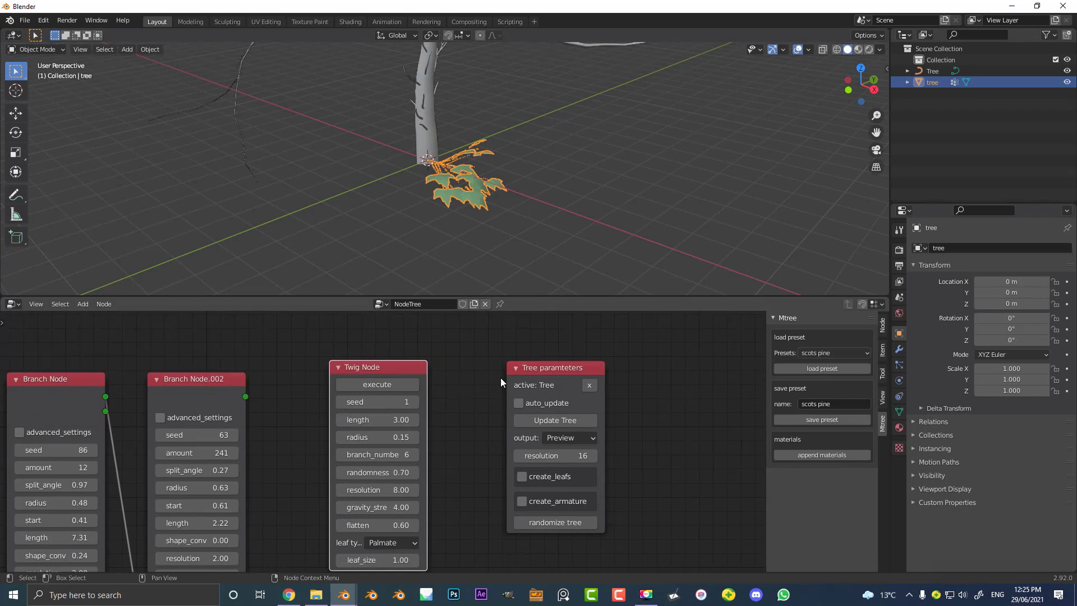
left_click_drag(527, 372, 517, 359)
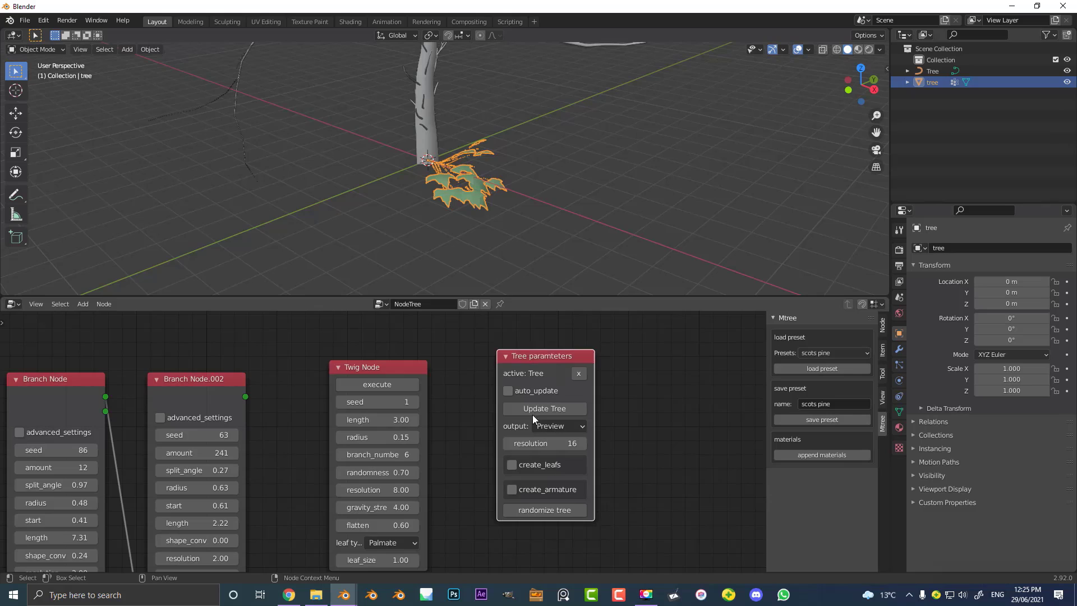
- Check create_leafs, eyedrop the twig object tree into the leaf field, and Update Tree
left_click(512, 465)
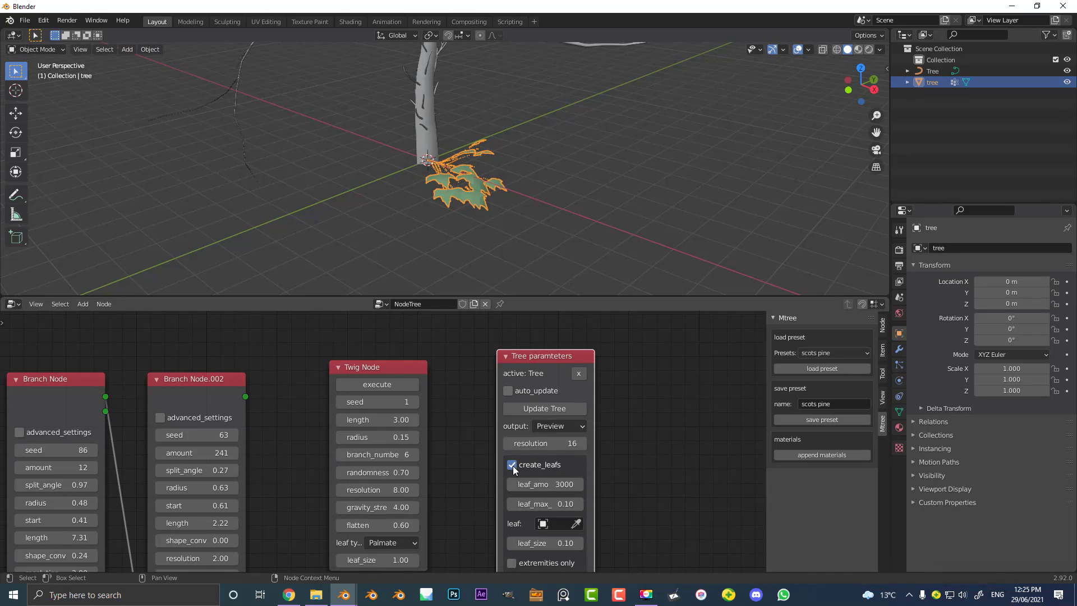
left_click(576, 524)
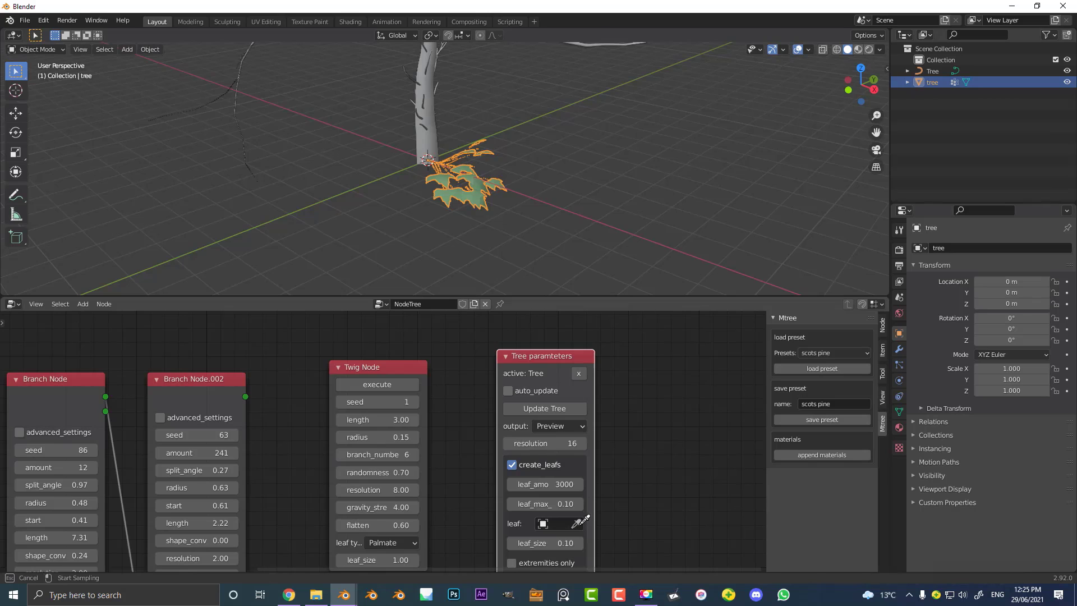
left_click(473, 172)
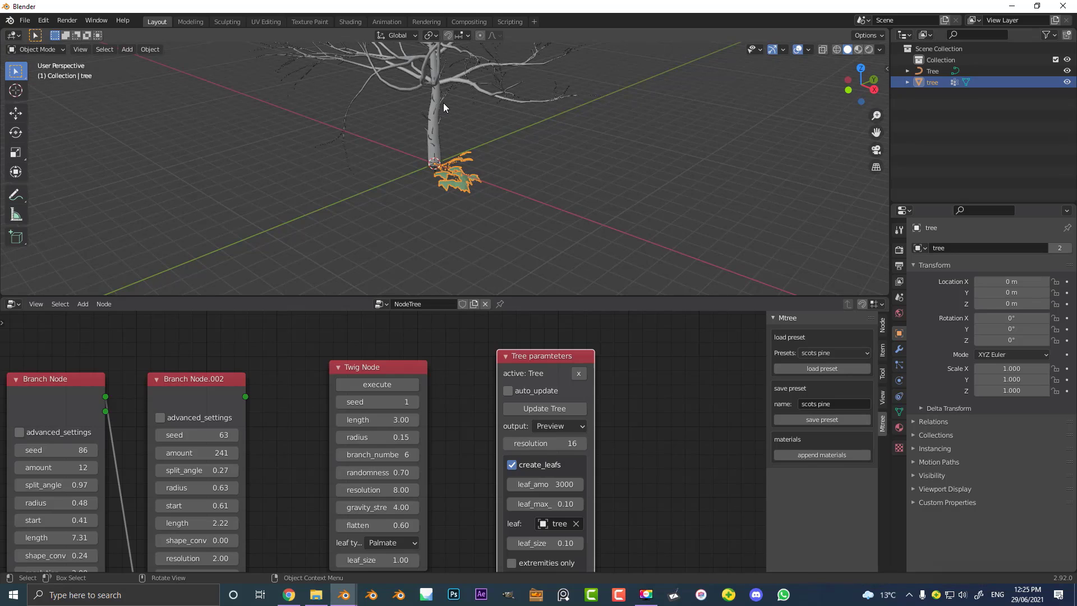
left_click(543, 409)
mouse_move(439, 113)
middle_mouse_down()
mouse_move(544, 76)
mouse_move(503, 104)
mouse_move(490, 93)
middle_mouse_up()
- Show Material Properties and select the twig object tree, revealing its twig and palmate materials
scroll(490, 93, "up", 8)
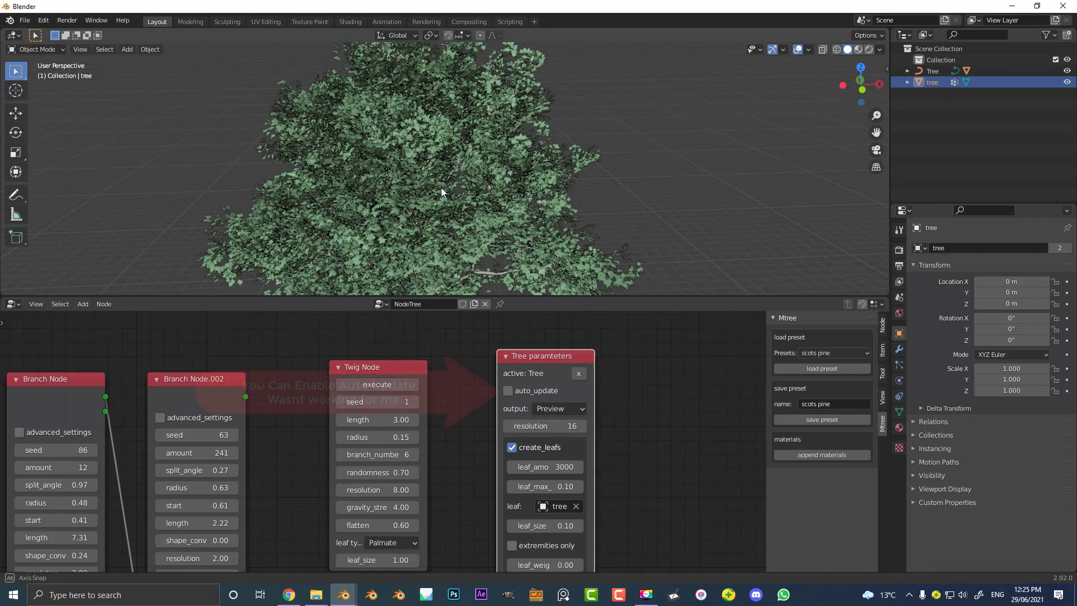
middle_click_drag(474, 196, 504, 123)
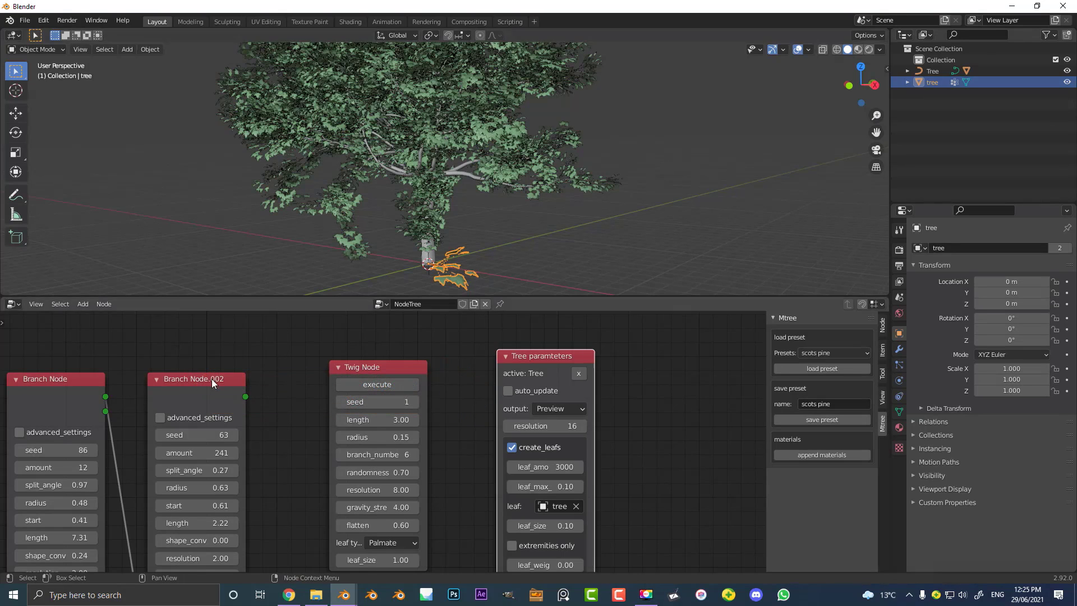
scroll(381, 437, "down", 1)
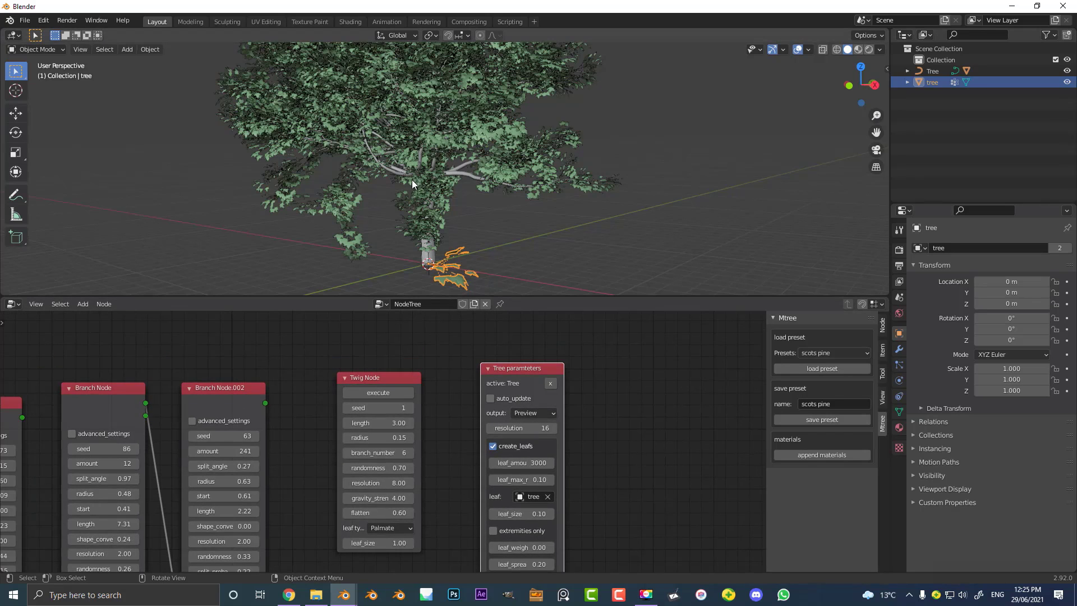
scroll(448, 219, "up", 3)
left_click(458, 227)
scroll(486, 204, "up", 3)
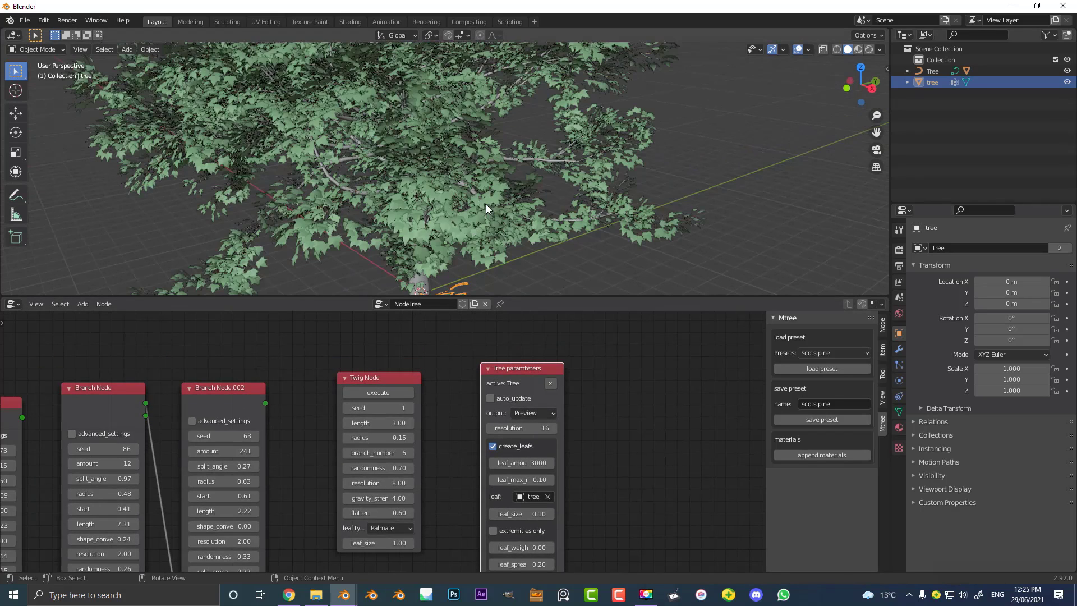
left_click(899, 427)
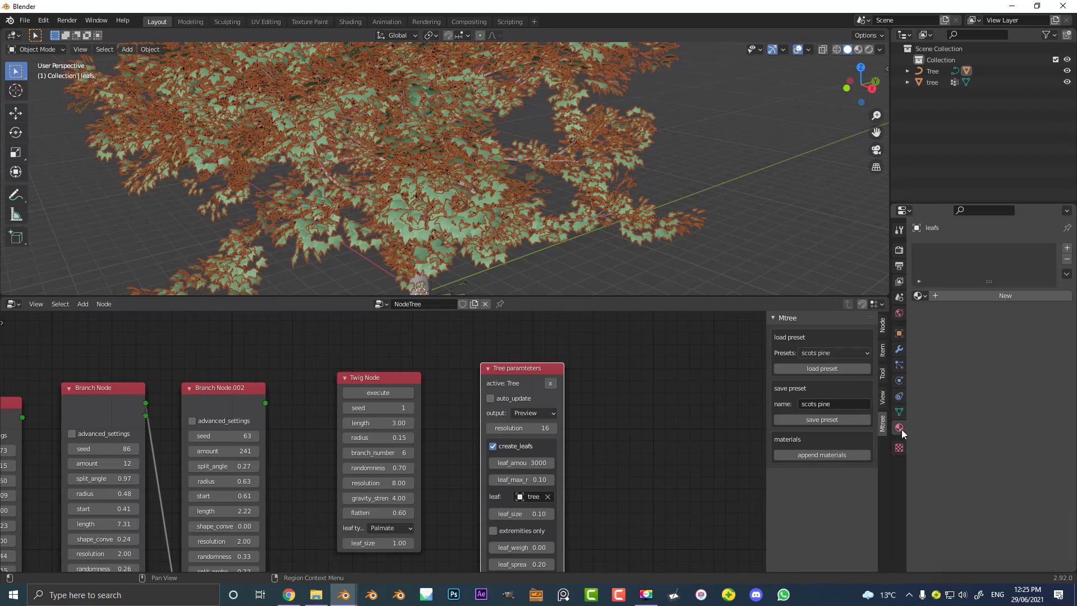
scroll(504, 282, "down", 3)
left_click(452, 261)
scroll(454, 260, "down", 2)
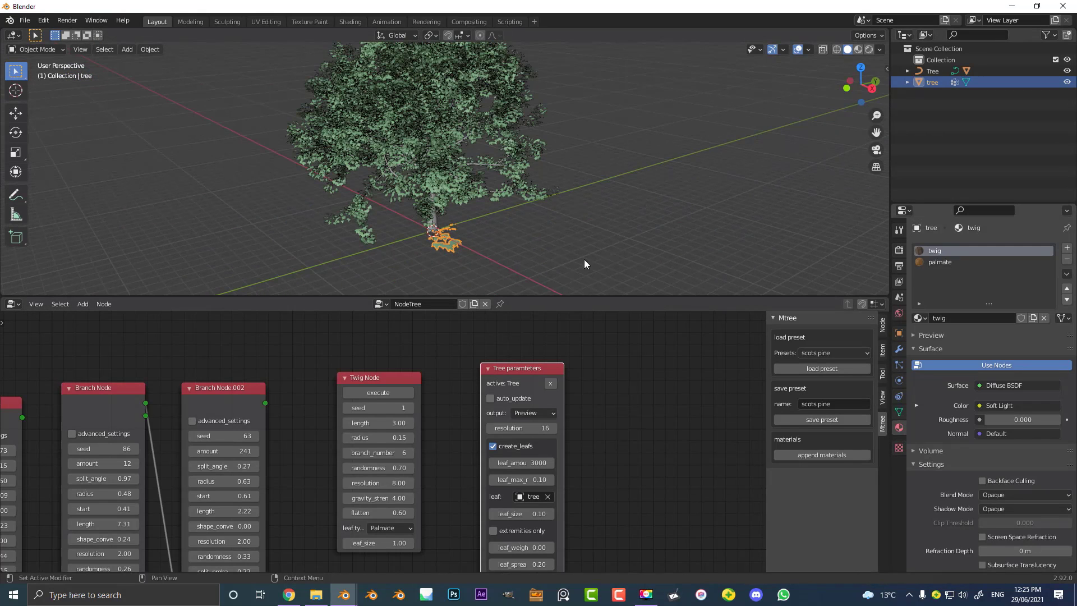
- Switch viewport shading to Material Preview and frame the selected twig to see its green palmate leaves
middle_click_drag(493, 228, 528, 86, "shift")
key("z")
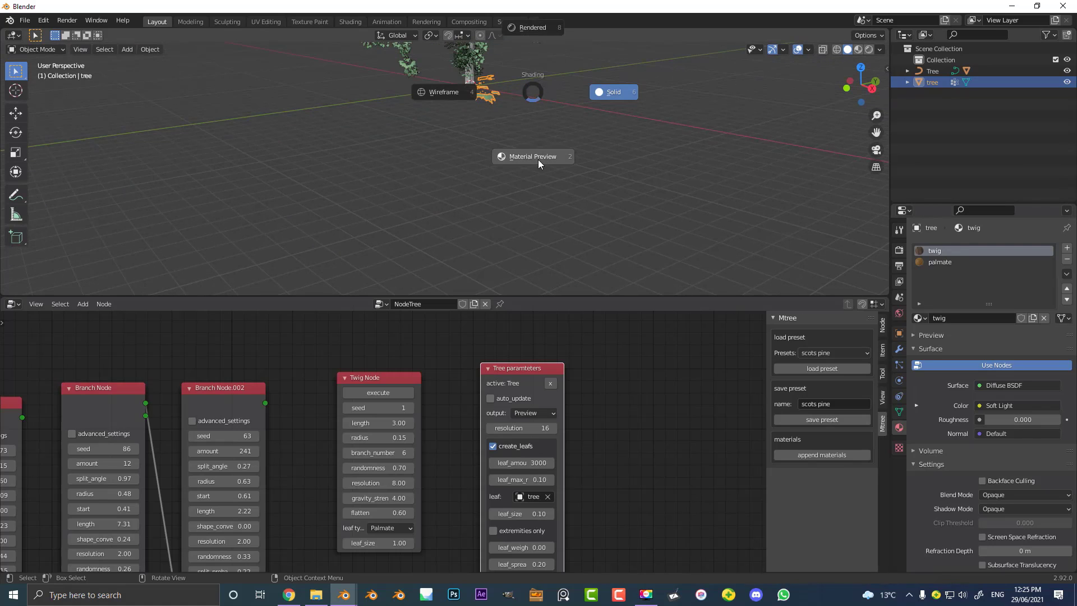
left_click(539, 158)
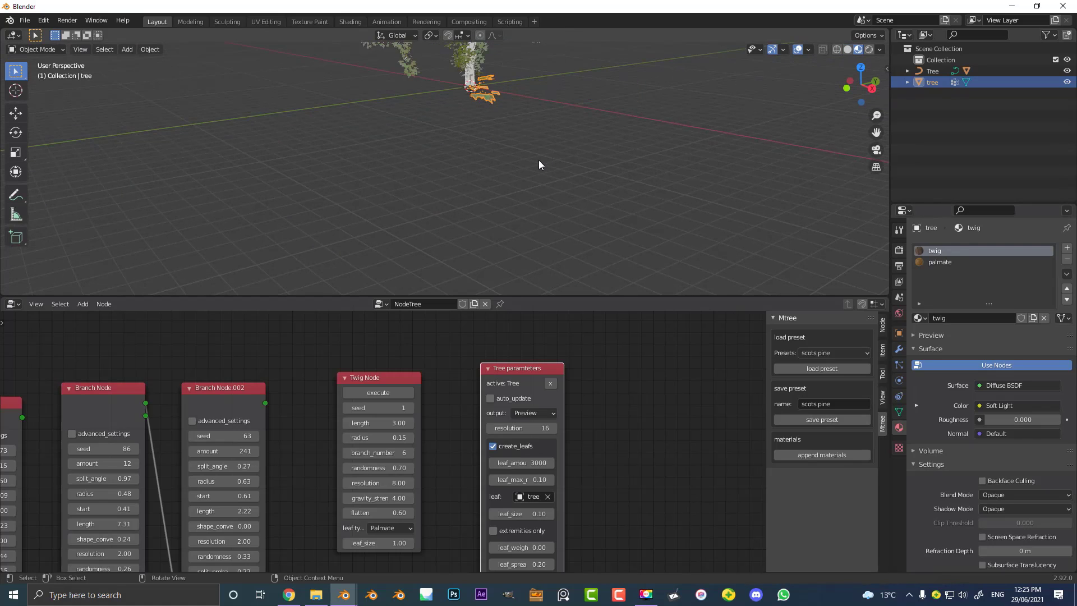
scroll(539, 168, "up", 3)
mouse_move(536, 176)
middle_mouse_down()
mouse_move(558, 158)
mouse_move(498, 156)
mouse_move(541, 197)
mouse_move(556, 143)
middle_mouse_up()
key("KP_Decimal")
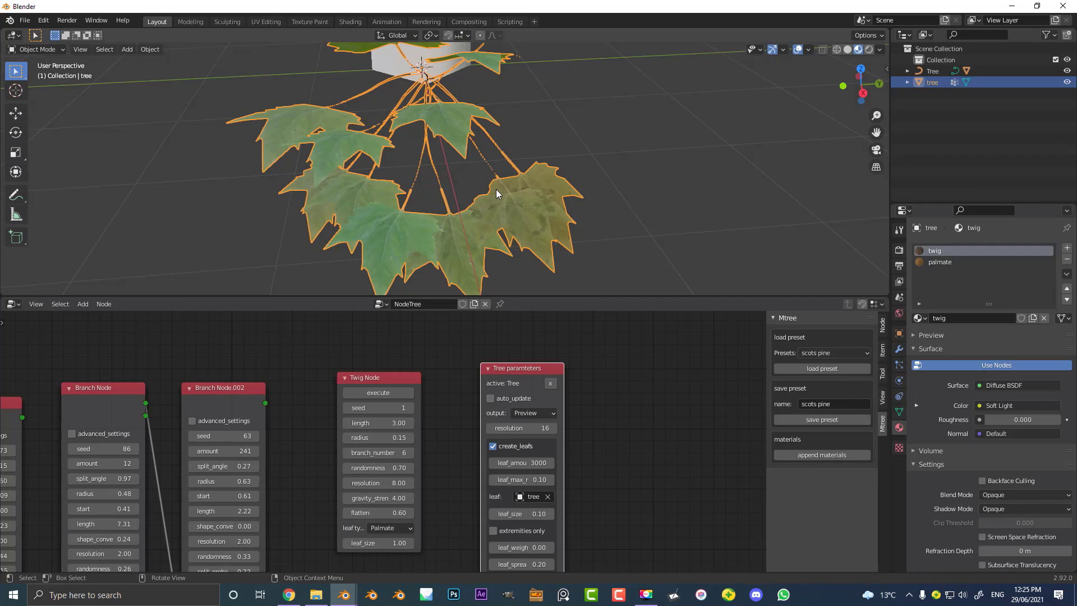
scroll(527, 177, "down", 8)
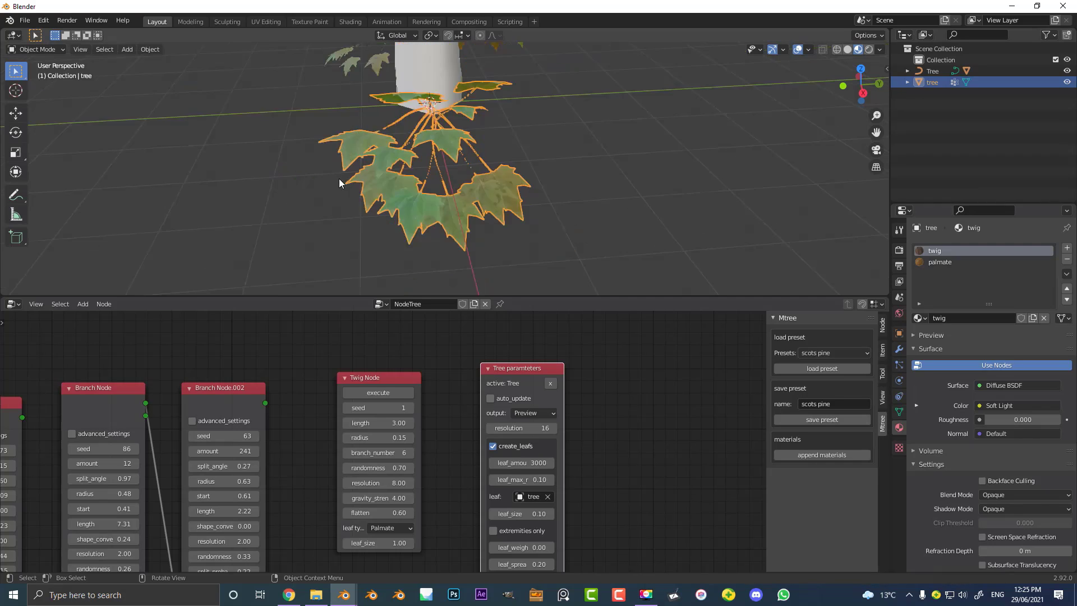
middle_click_drag(397, 154, 448, 96)
- Select the Tree trunk object, give it the existing palmate material, then deselect it
left_click(449, 96)
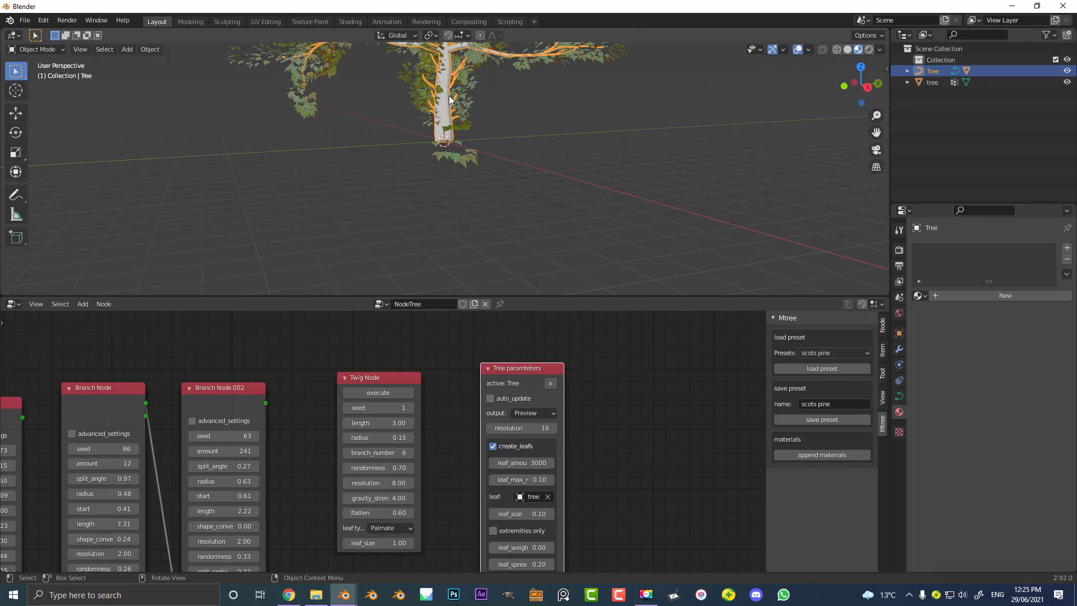
left_click(996, 295)
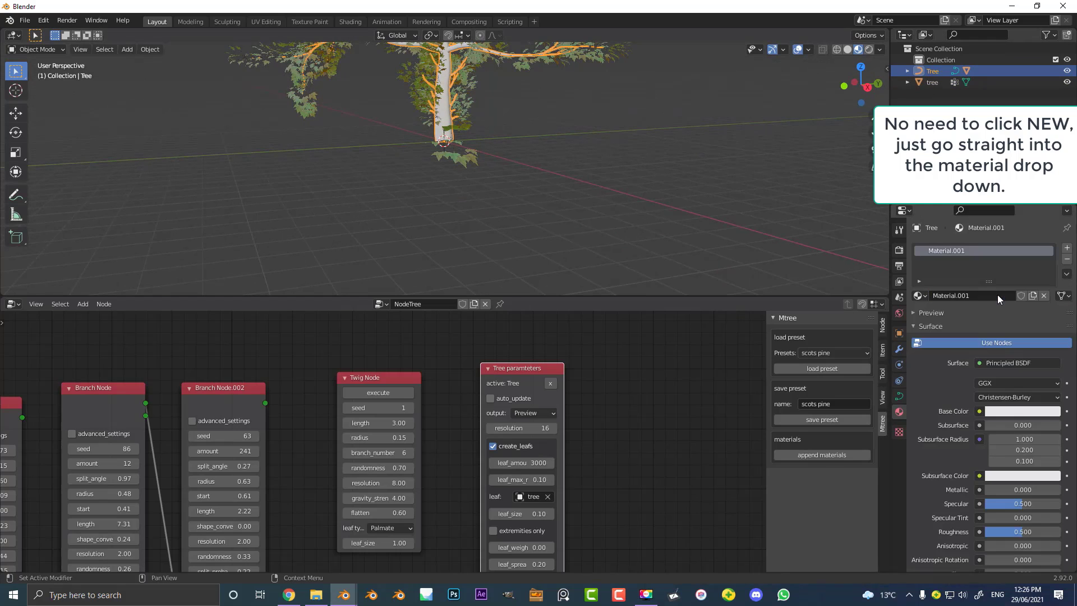
left_click(920, 294)
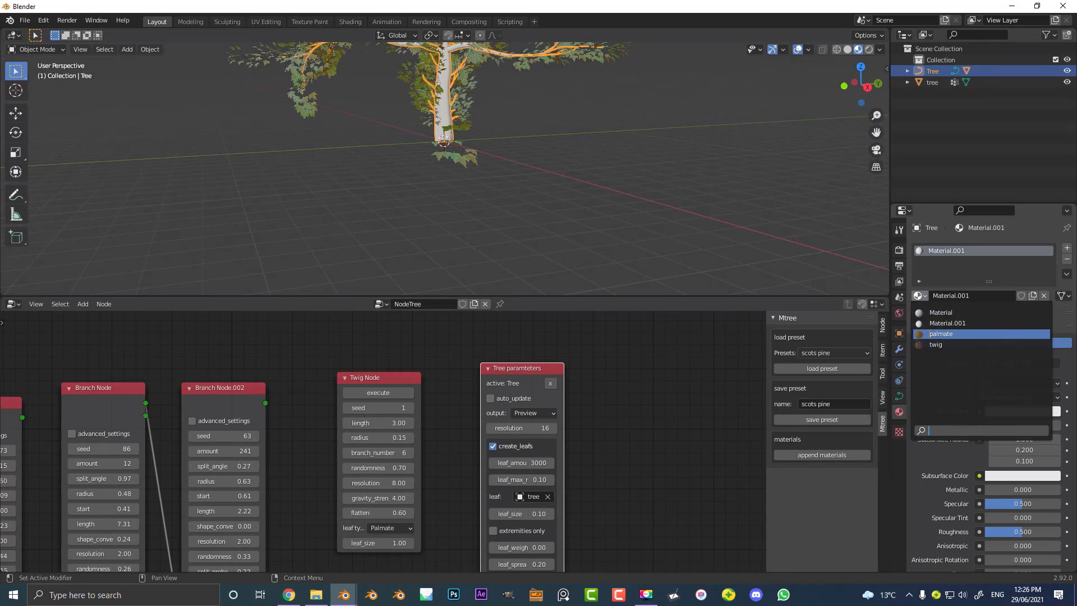
left_click(923, 333)
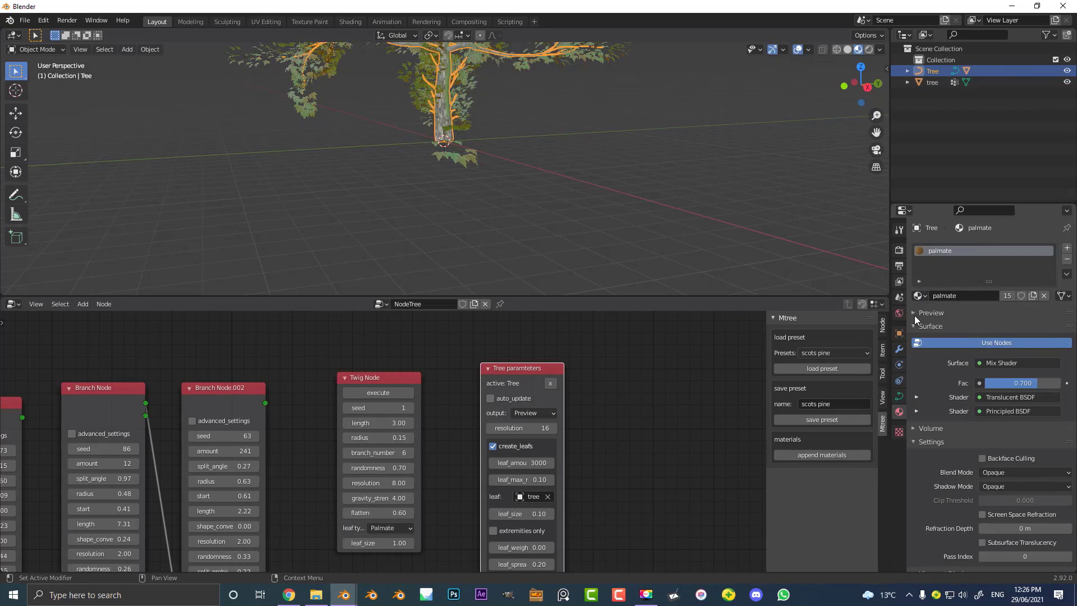
middle_click_drag(546, 191, 555, 226, "shift")
left_click(555, 226)
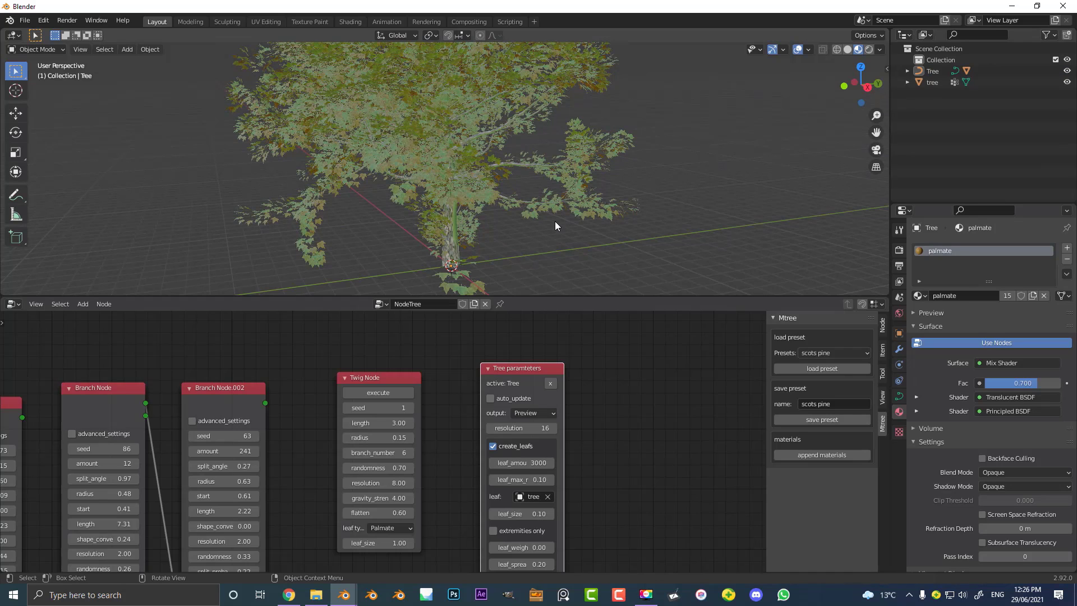
- Reposition the Twig Node lower-left and move the Tree parameters node to a new spot
scroll(335, 385, "down", 1)
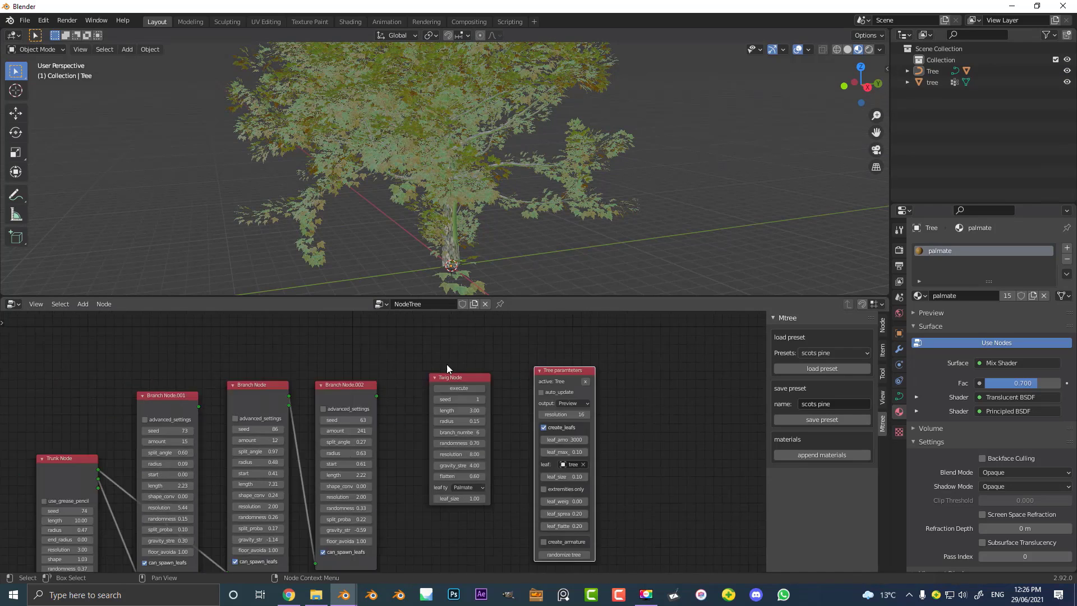
middle_click_drag(446, 364, 460, 361)
key("g")
left_click(564, 368)
left_click(539, 386)
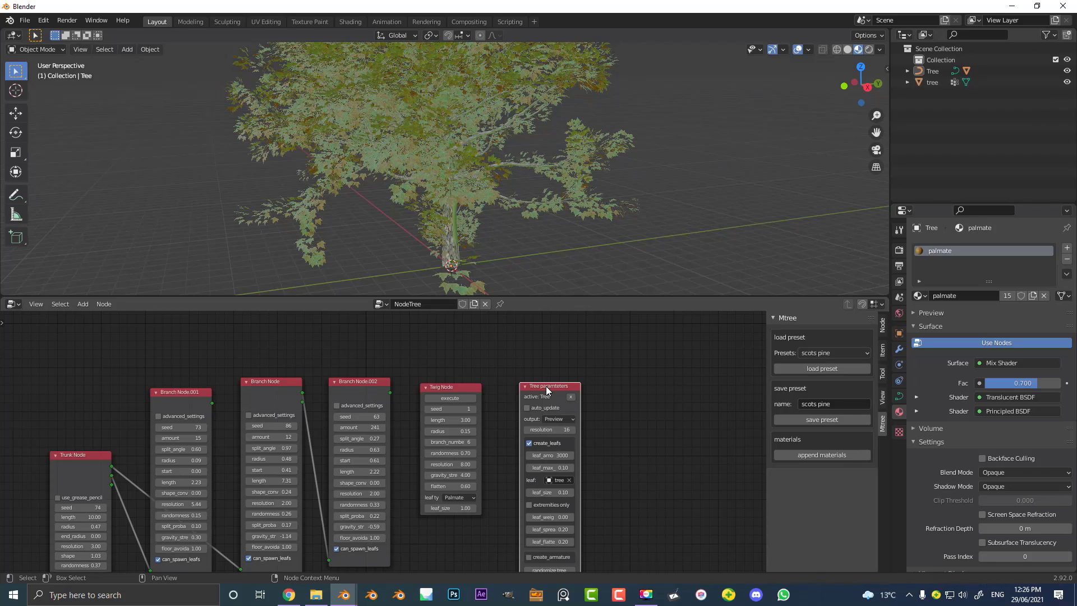
- Enlarge the 3D viewport area and orbit to view the full leafy tree
left_click_drag(347, 296, 348, 388)
middle_click_drag(578, 224, 602, 240)
scroll(601, 235, "up", 4)
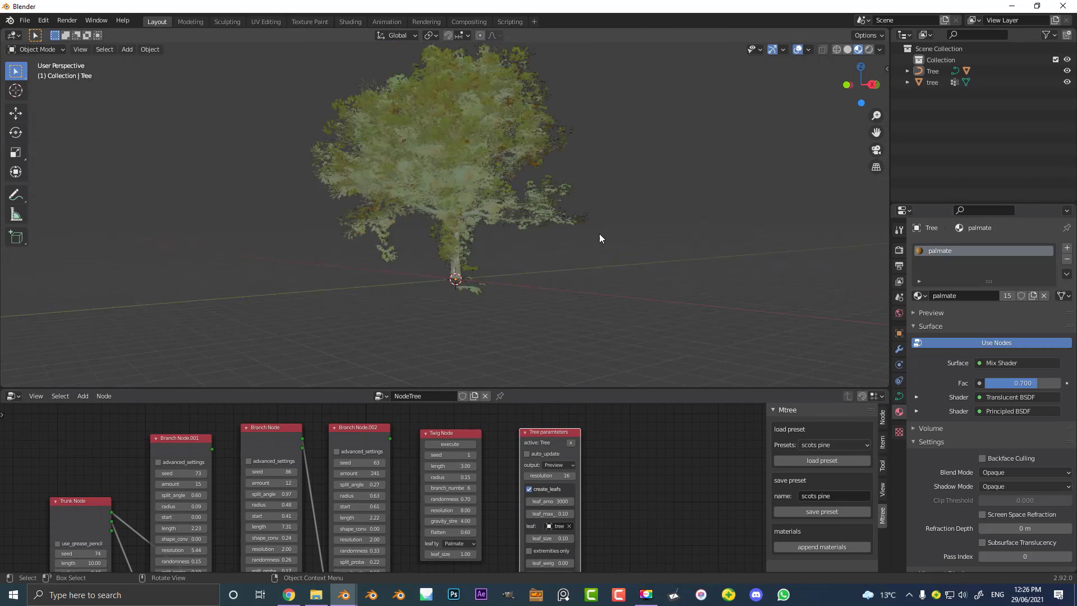
middle_click_drag(509, 223, 492, 192)
scroll(492, 190, "up", 3)
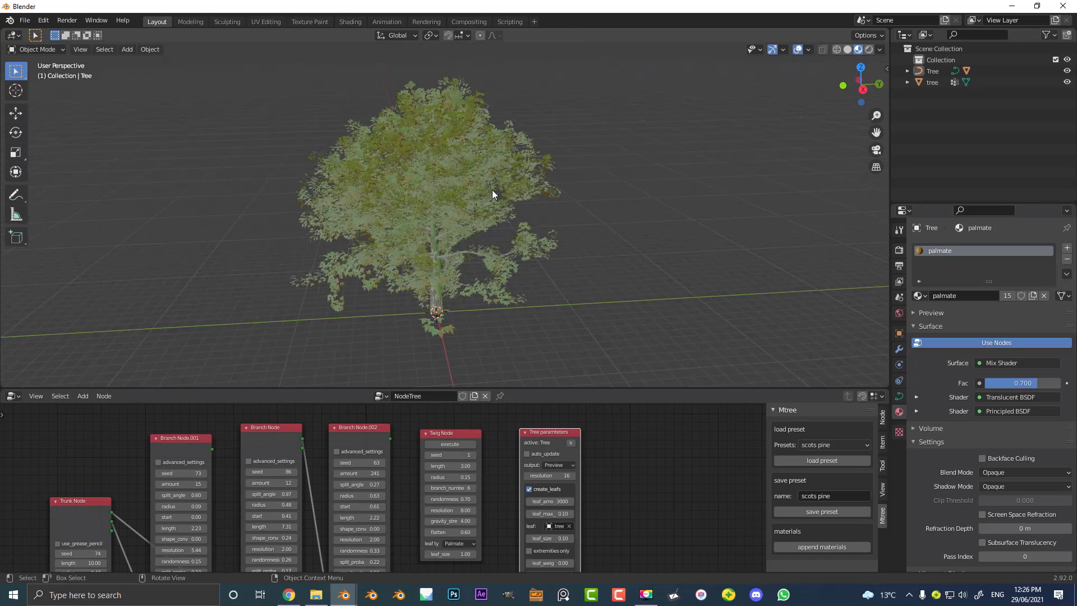